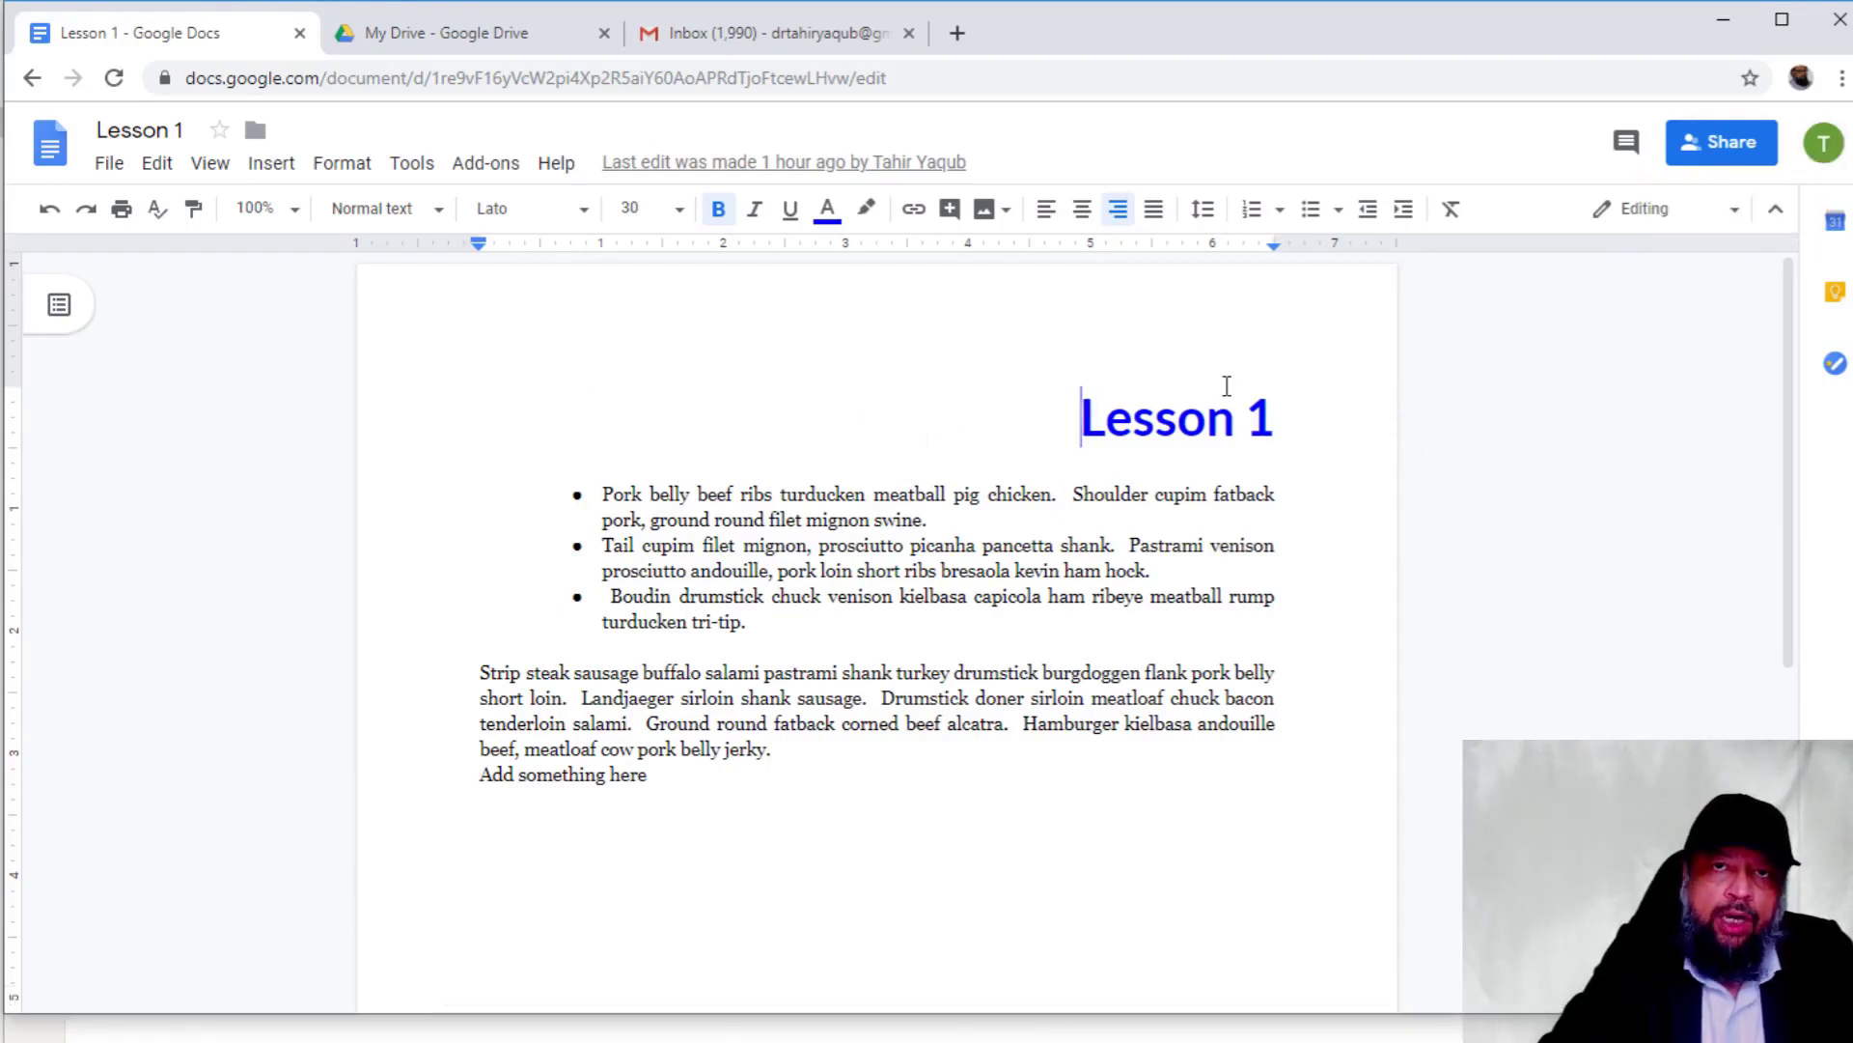
Switch between the Lesson 1 document and the Gmail inbox, ending in Gmail
left_click(729, 44)
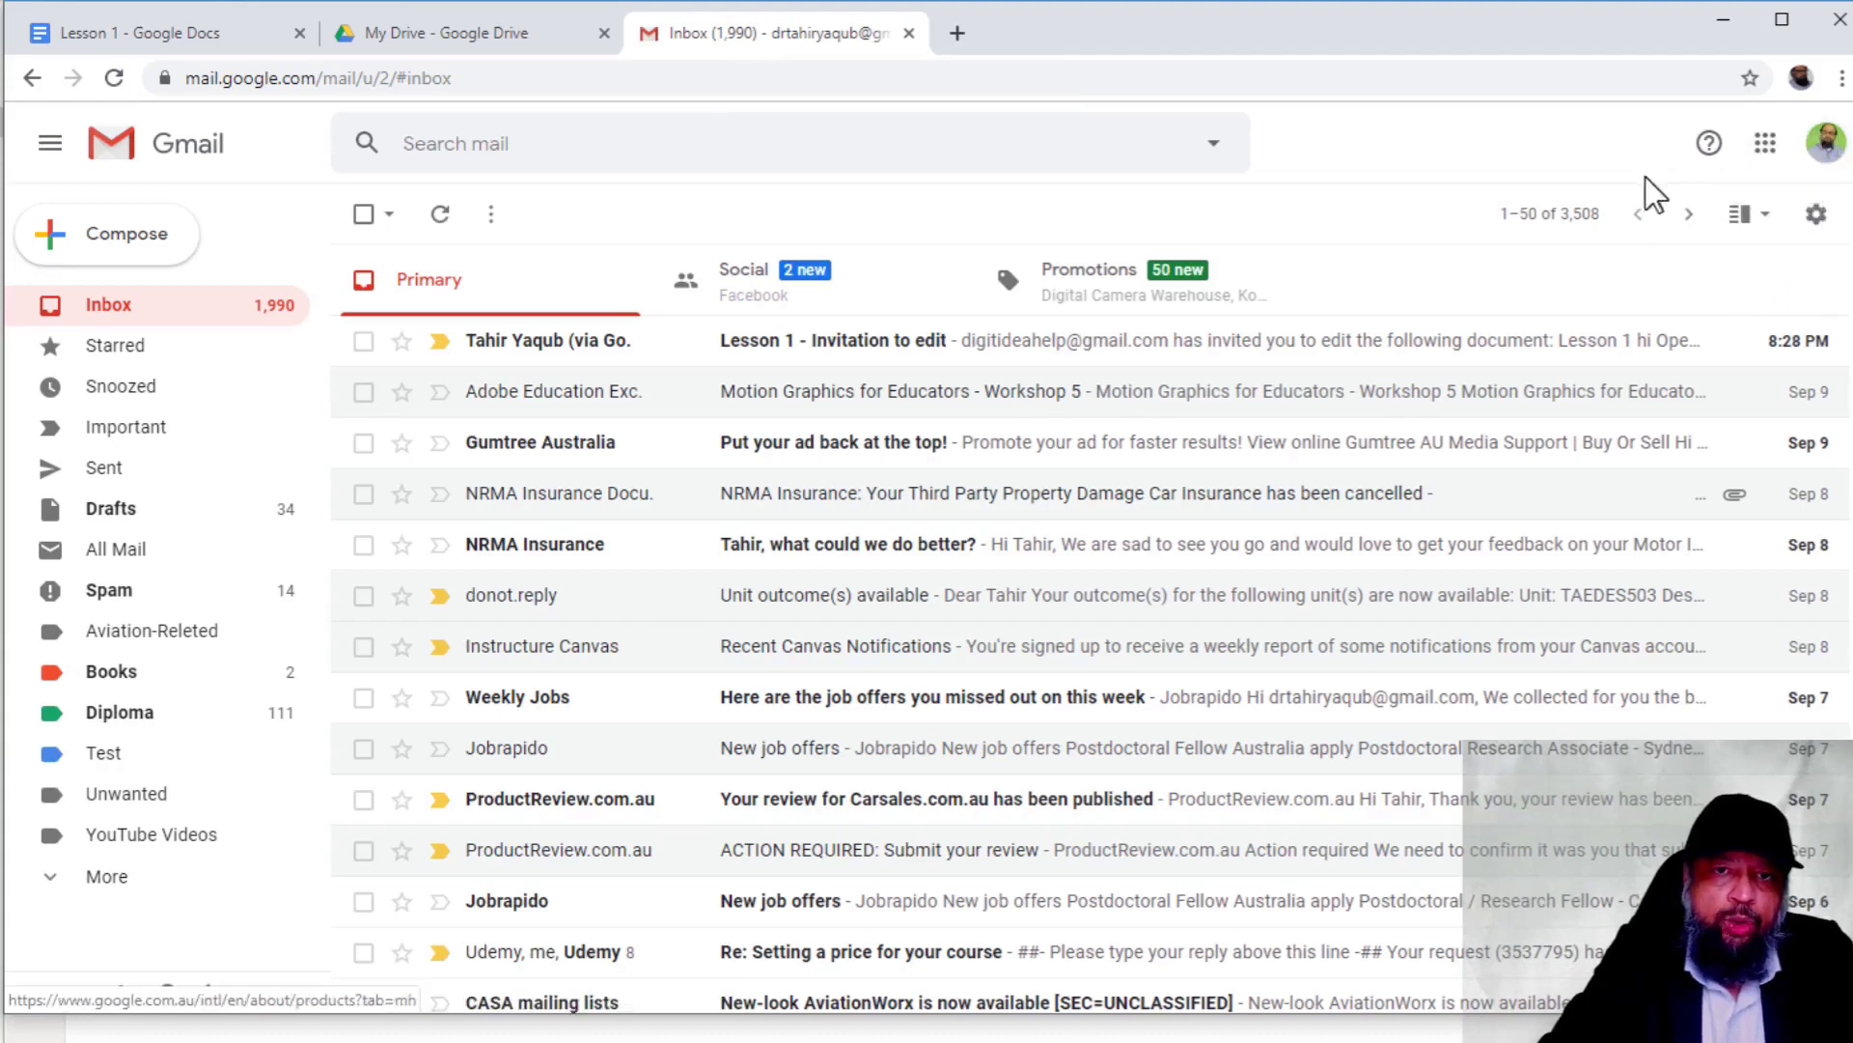
key("ctrl+1")
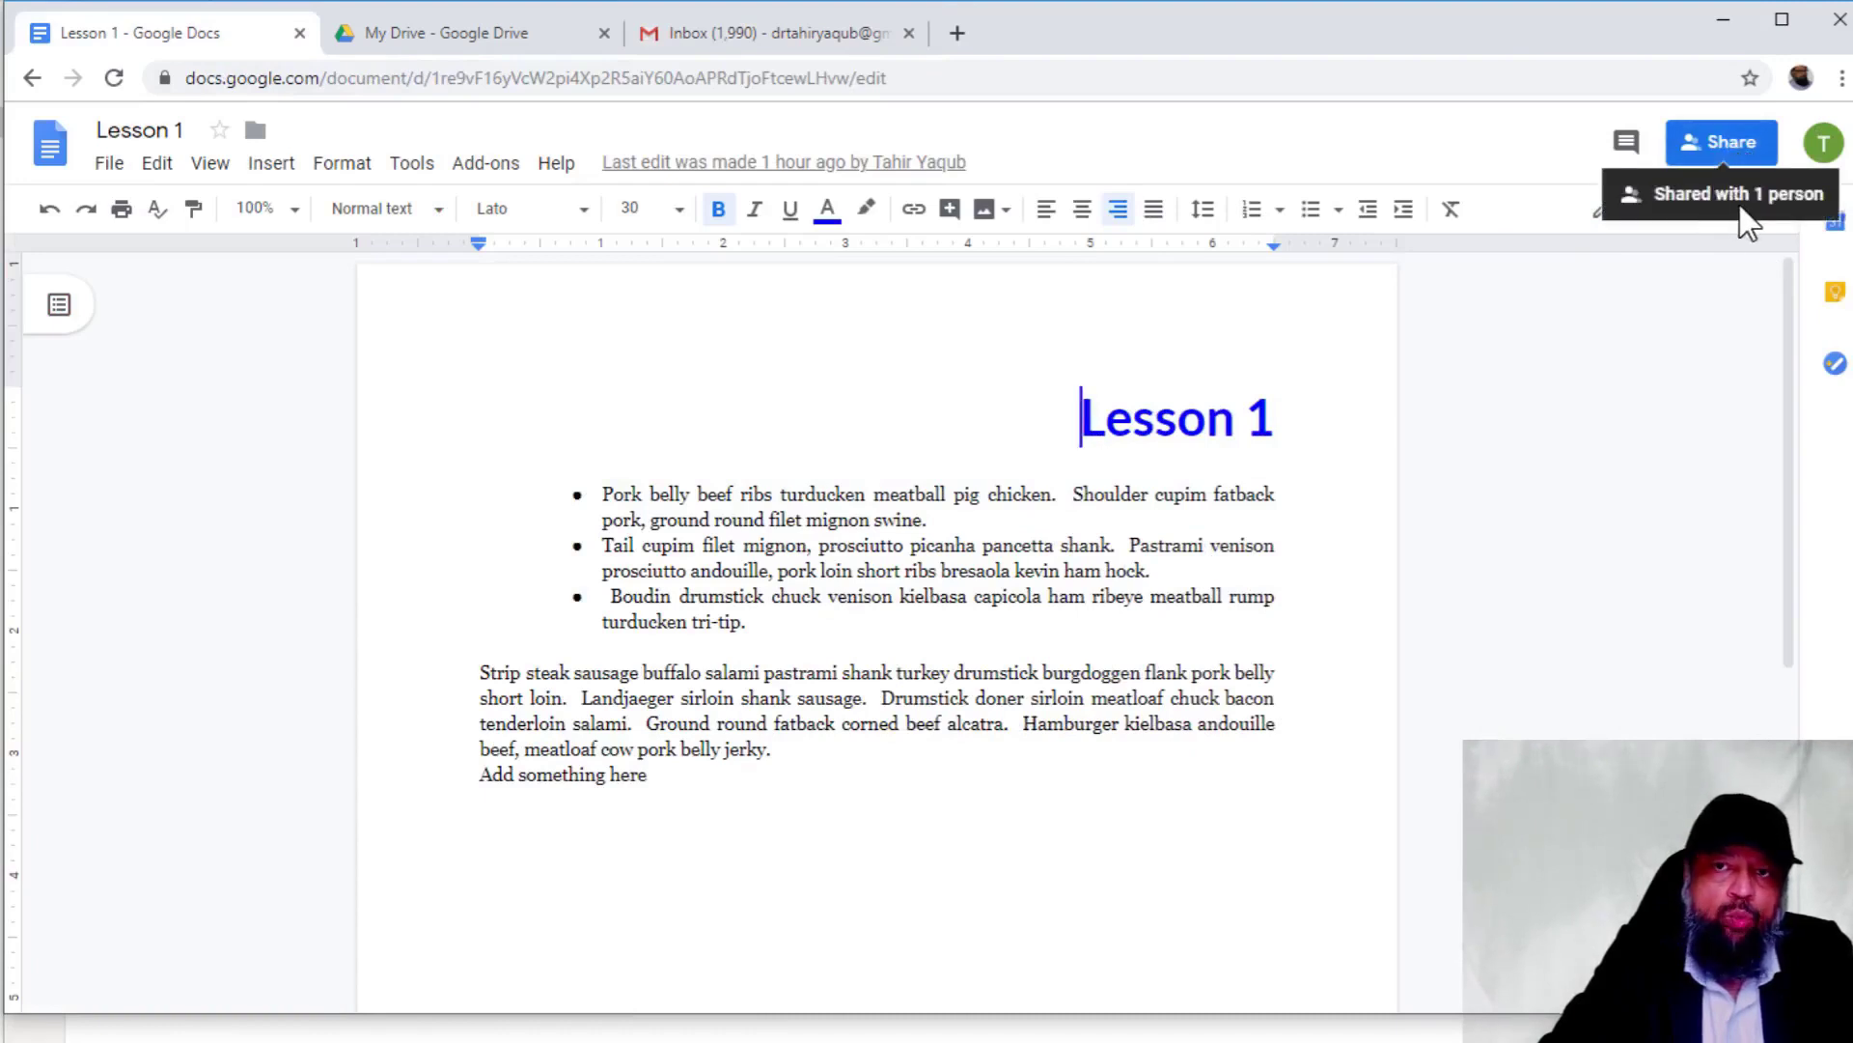
left_click(822, 36)
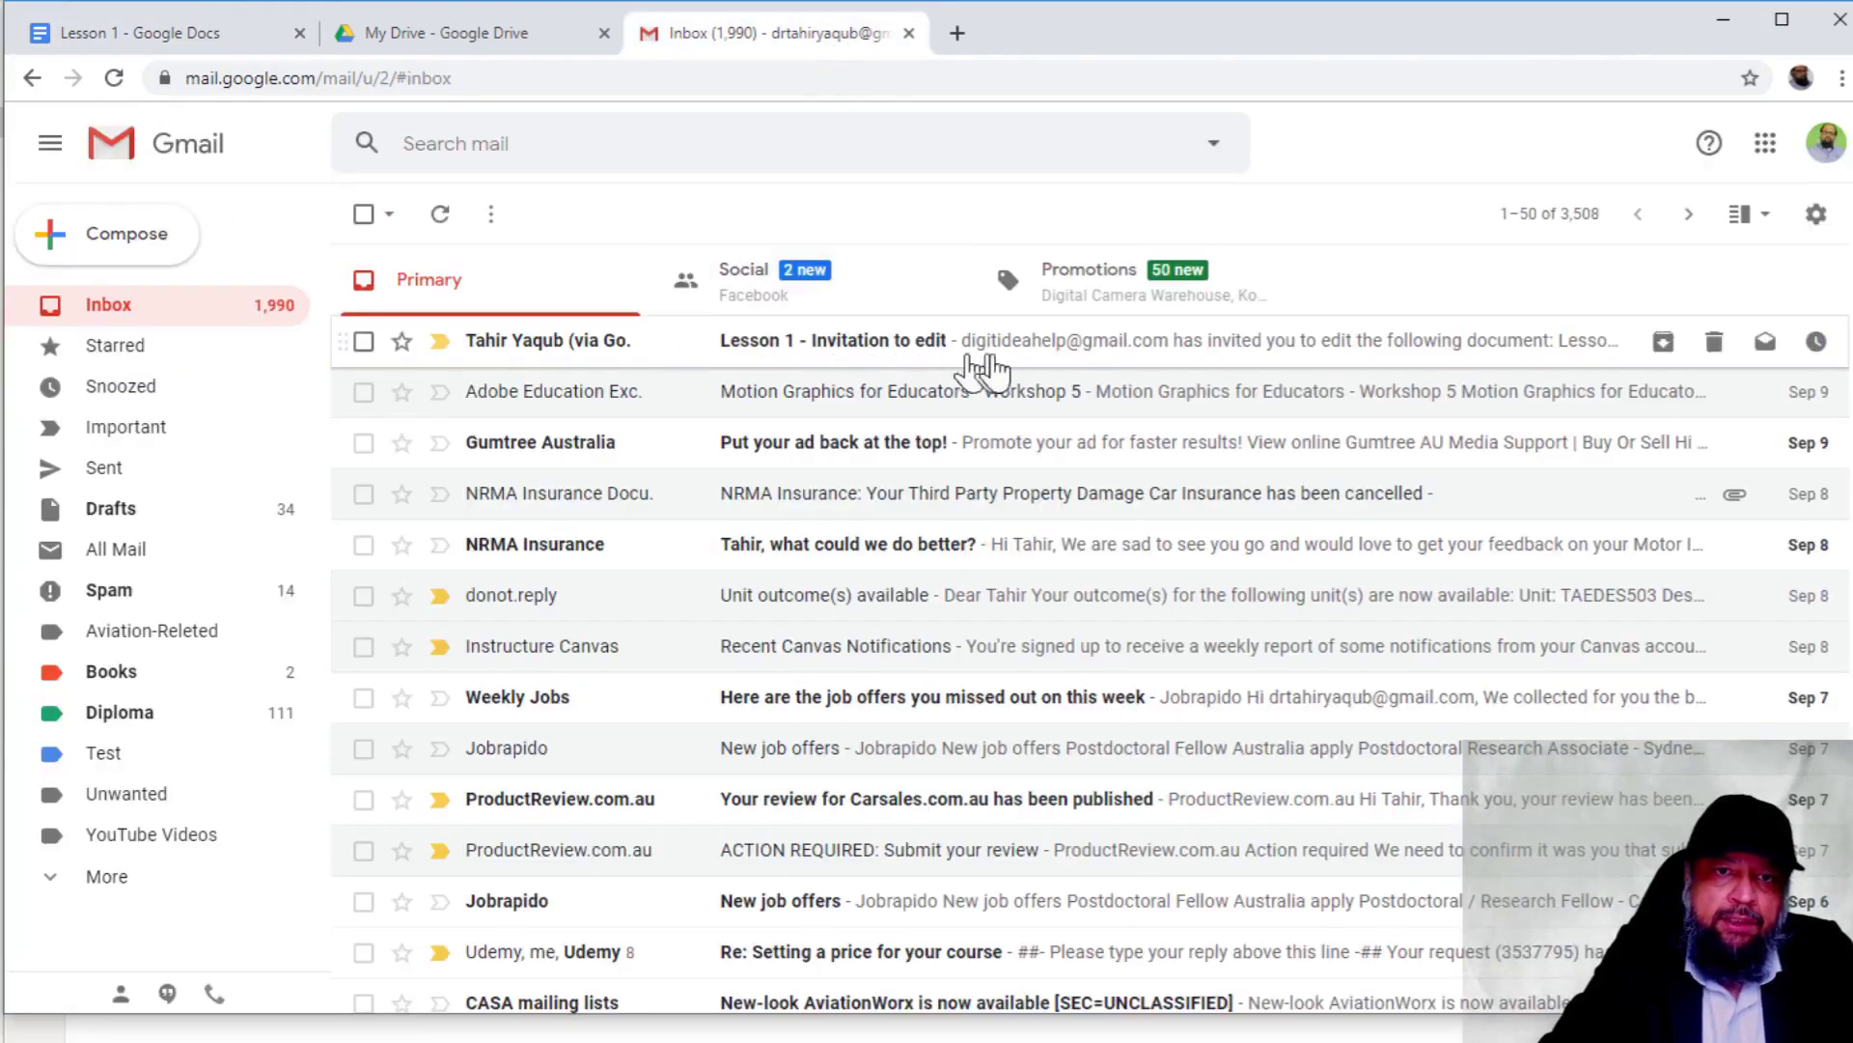
mouse_move(957, 363)
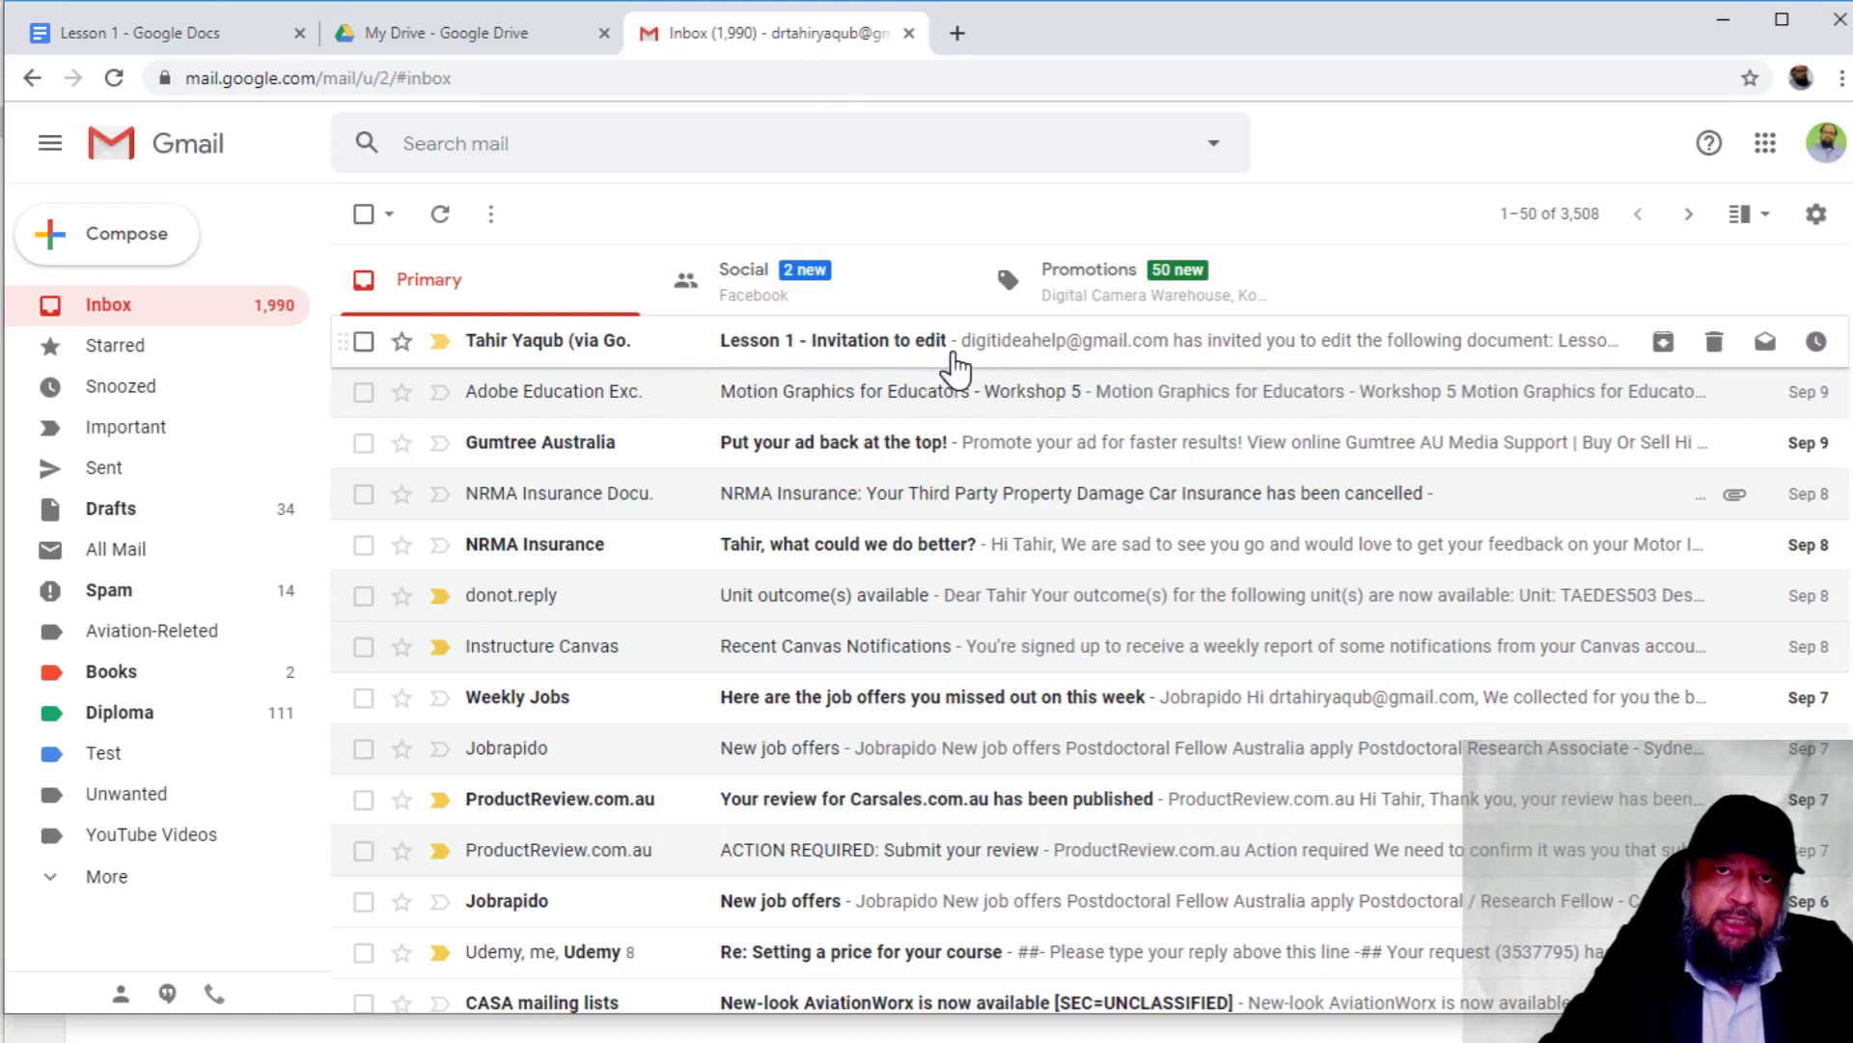
Open the 'Lesson 1 - Invitation to edit' email and follow its Lesson 1 document link
left_click(981, 362)
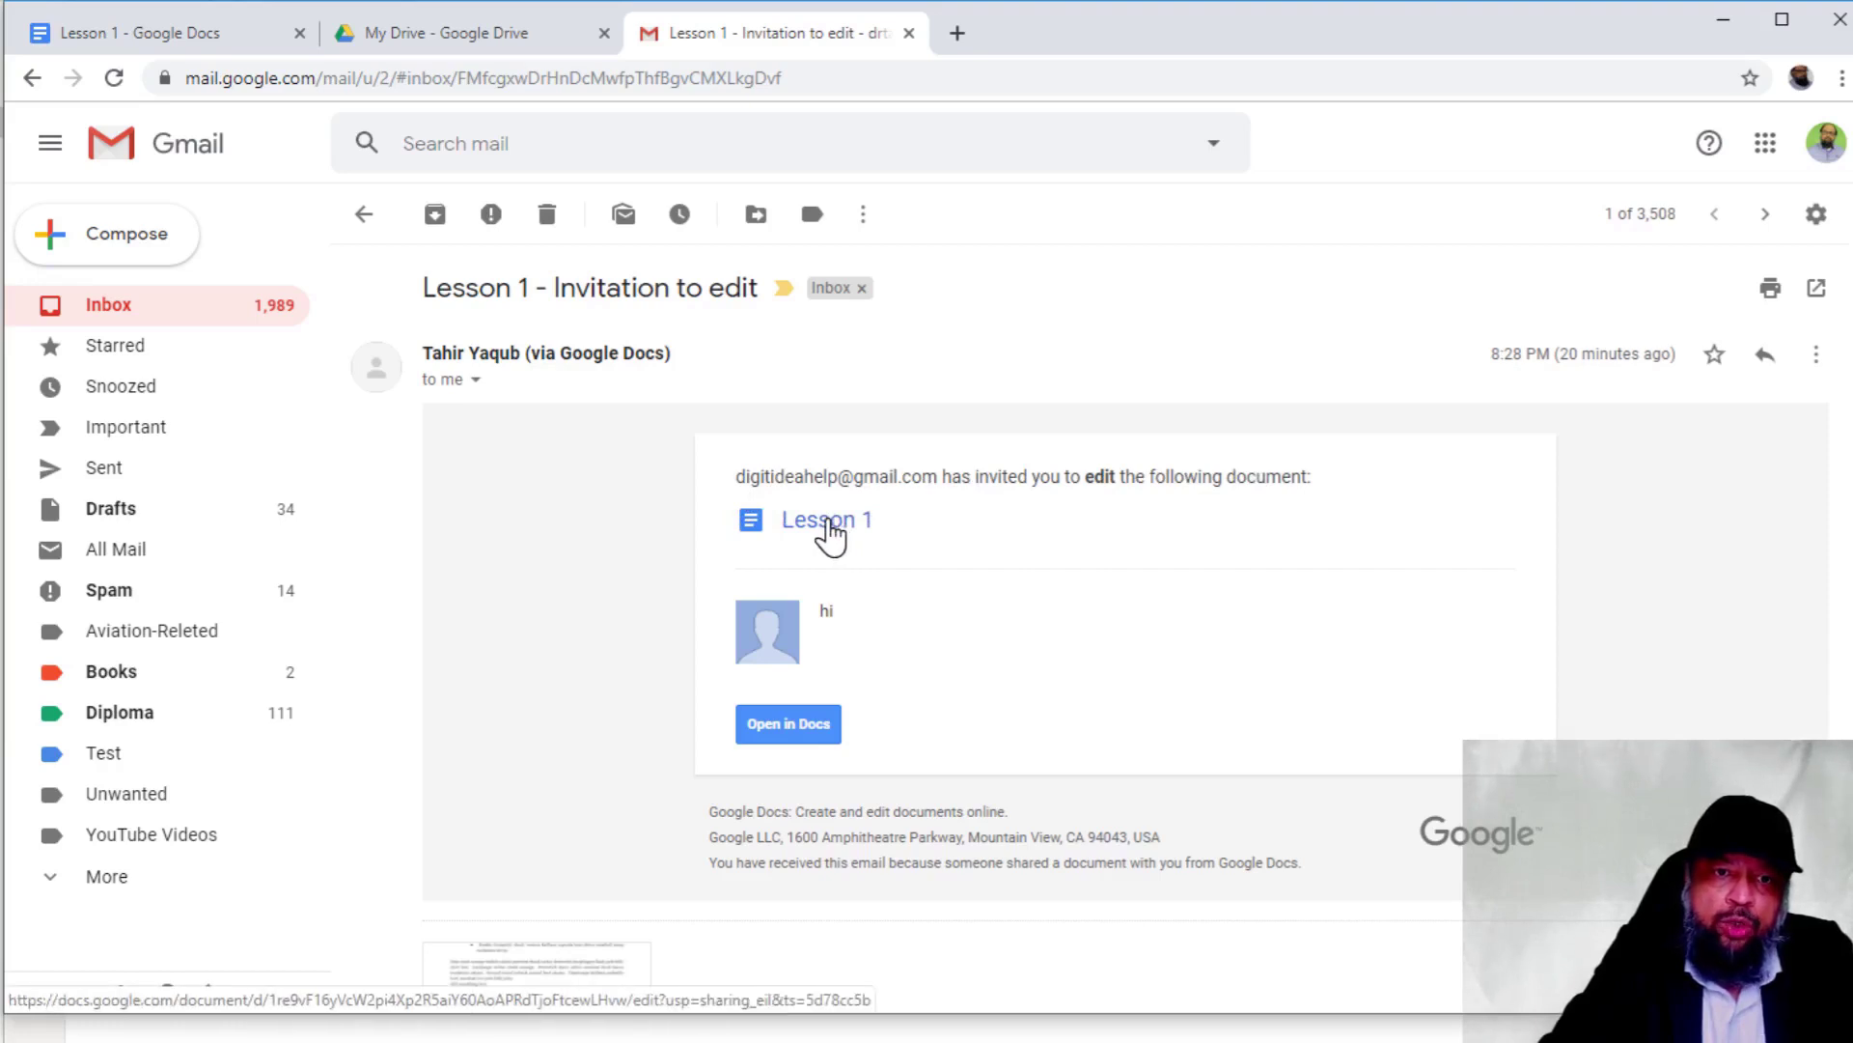
left_click(827, 527)
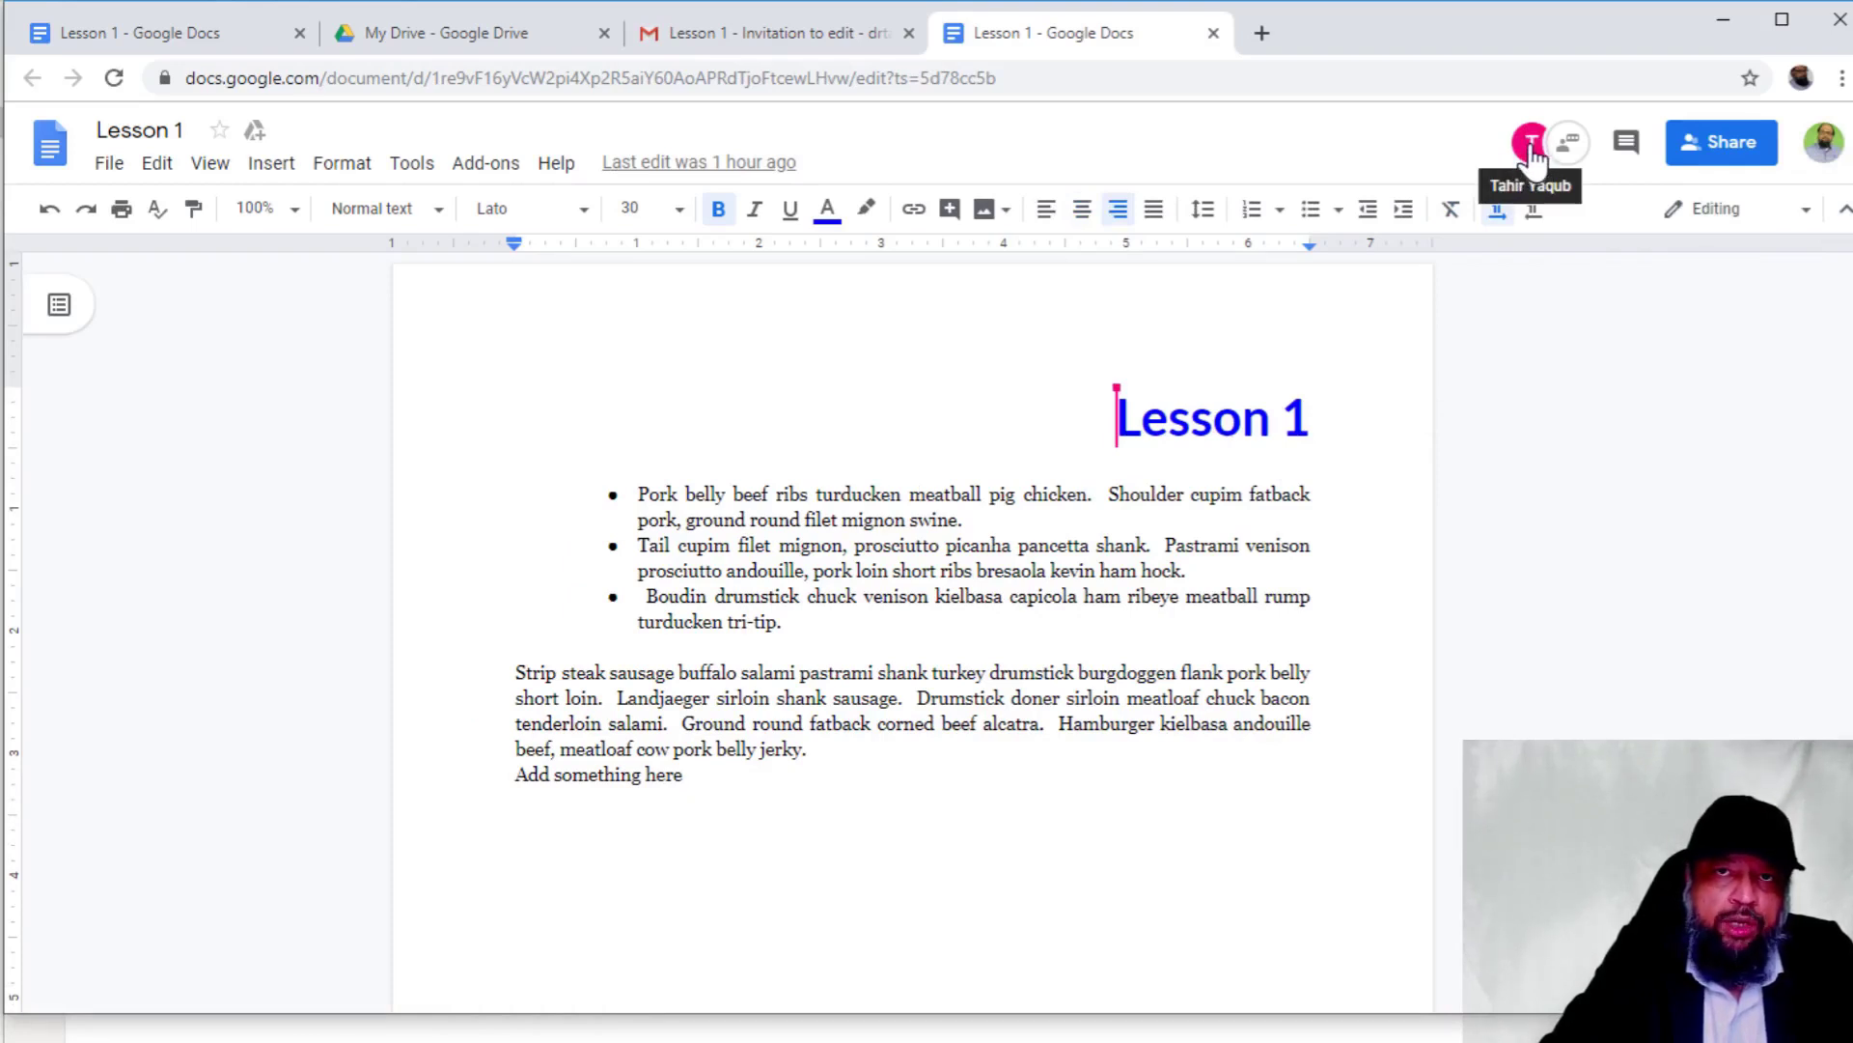
Jump to the collaborator's position, view the owner's Lesson 1 copy, then go to My Drive
left_click(1530, 146)
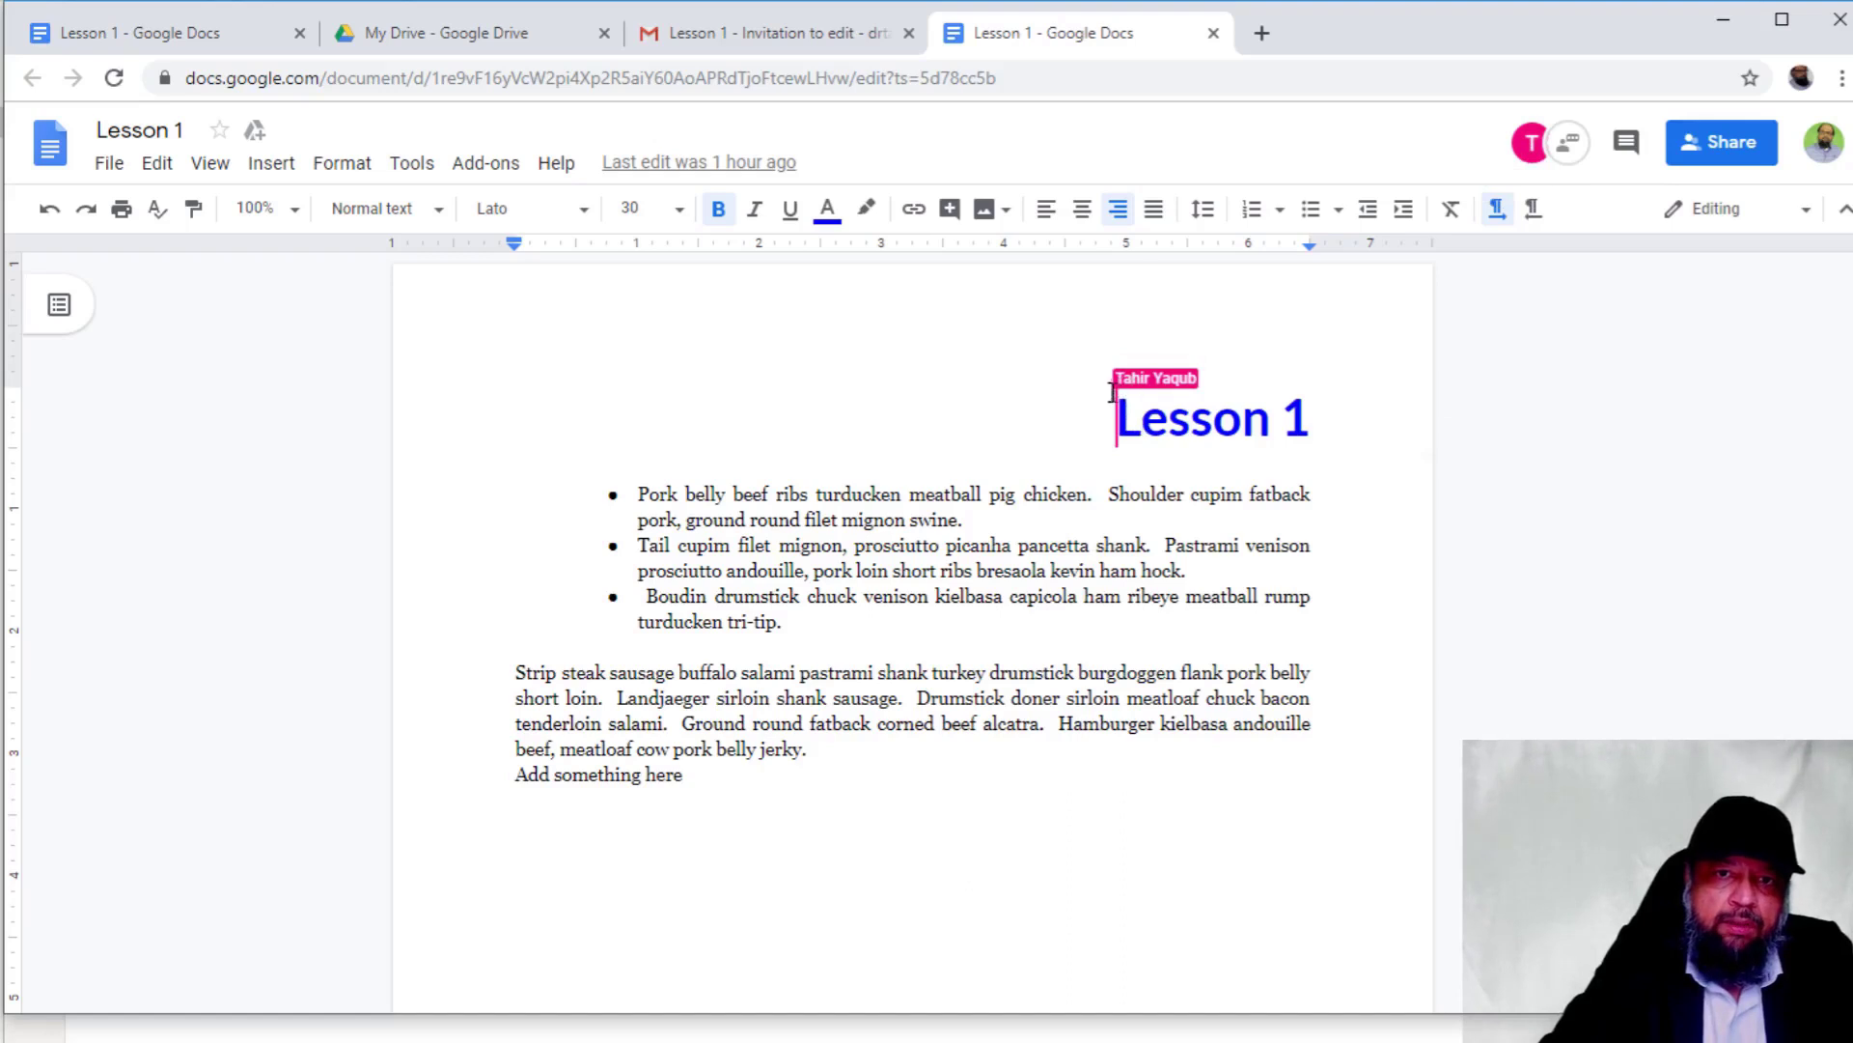
left_click(215, 52)
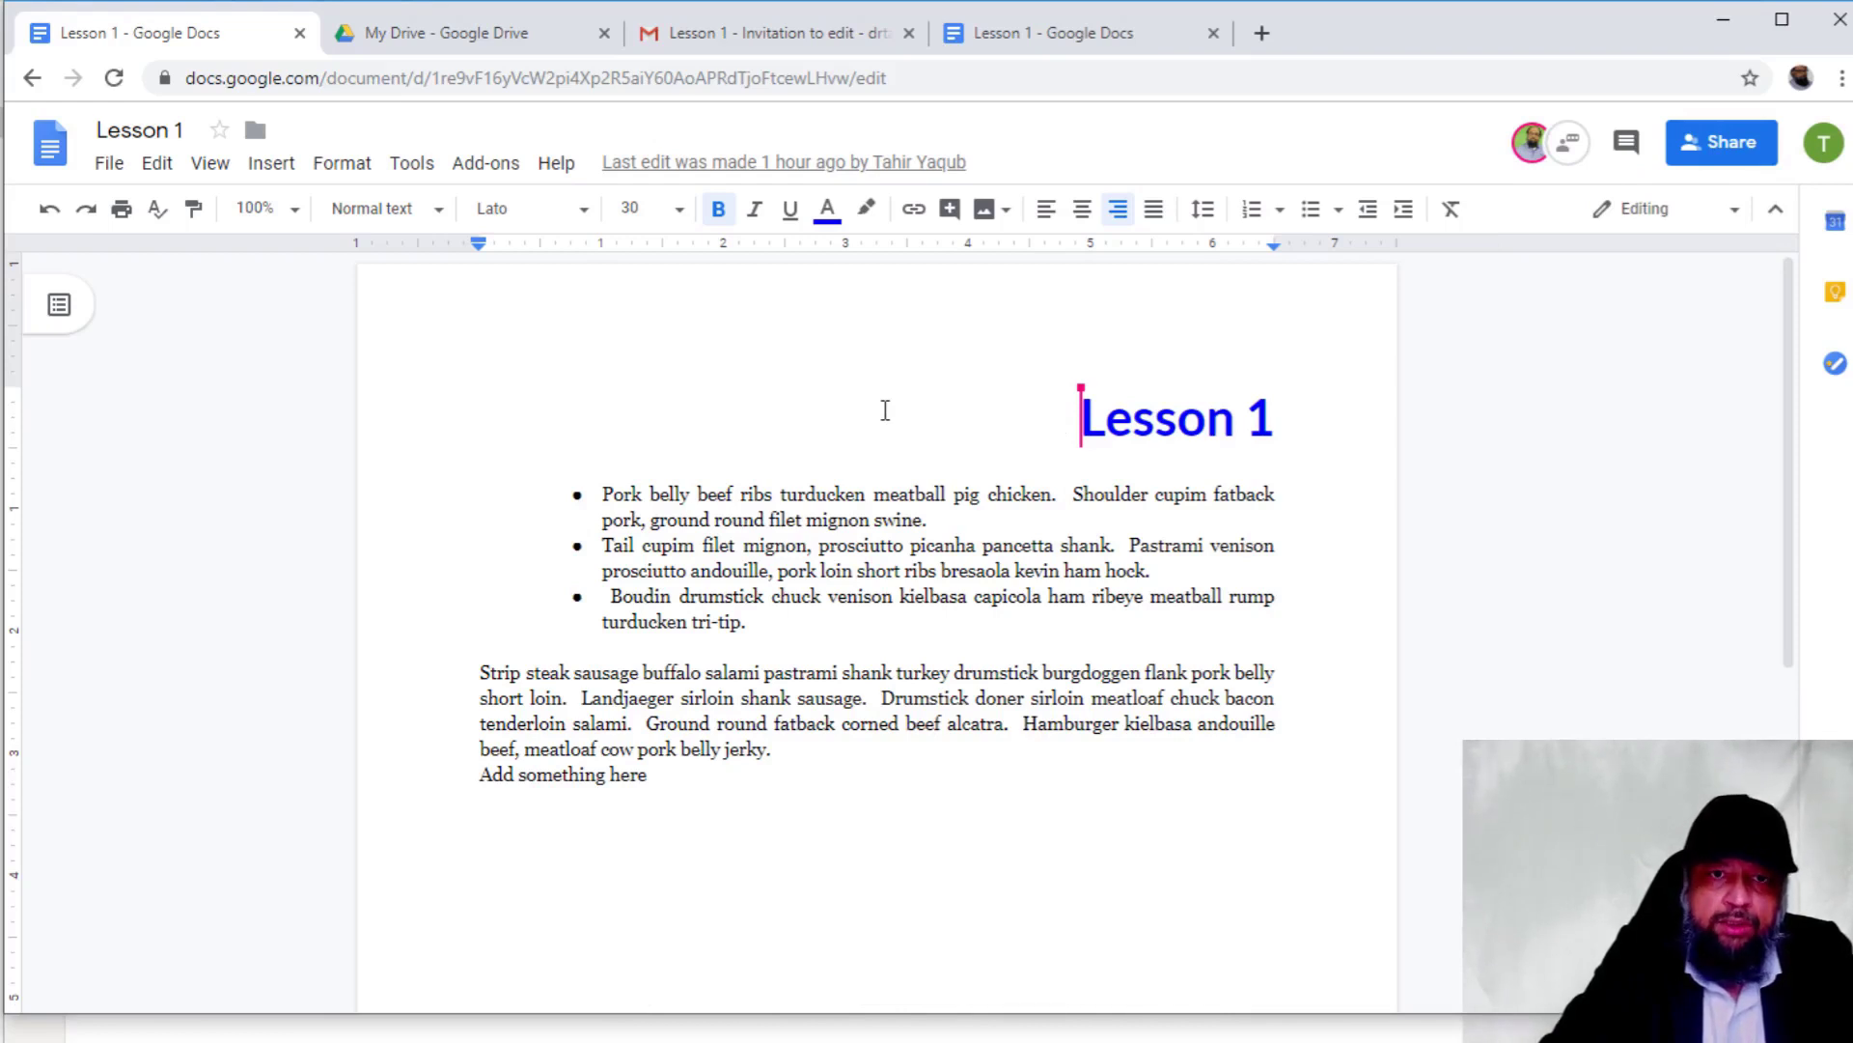
left_click(531, 34)
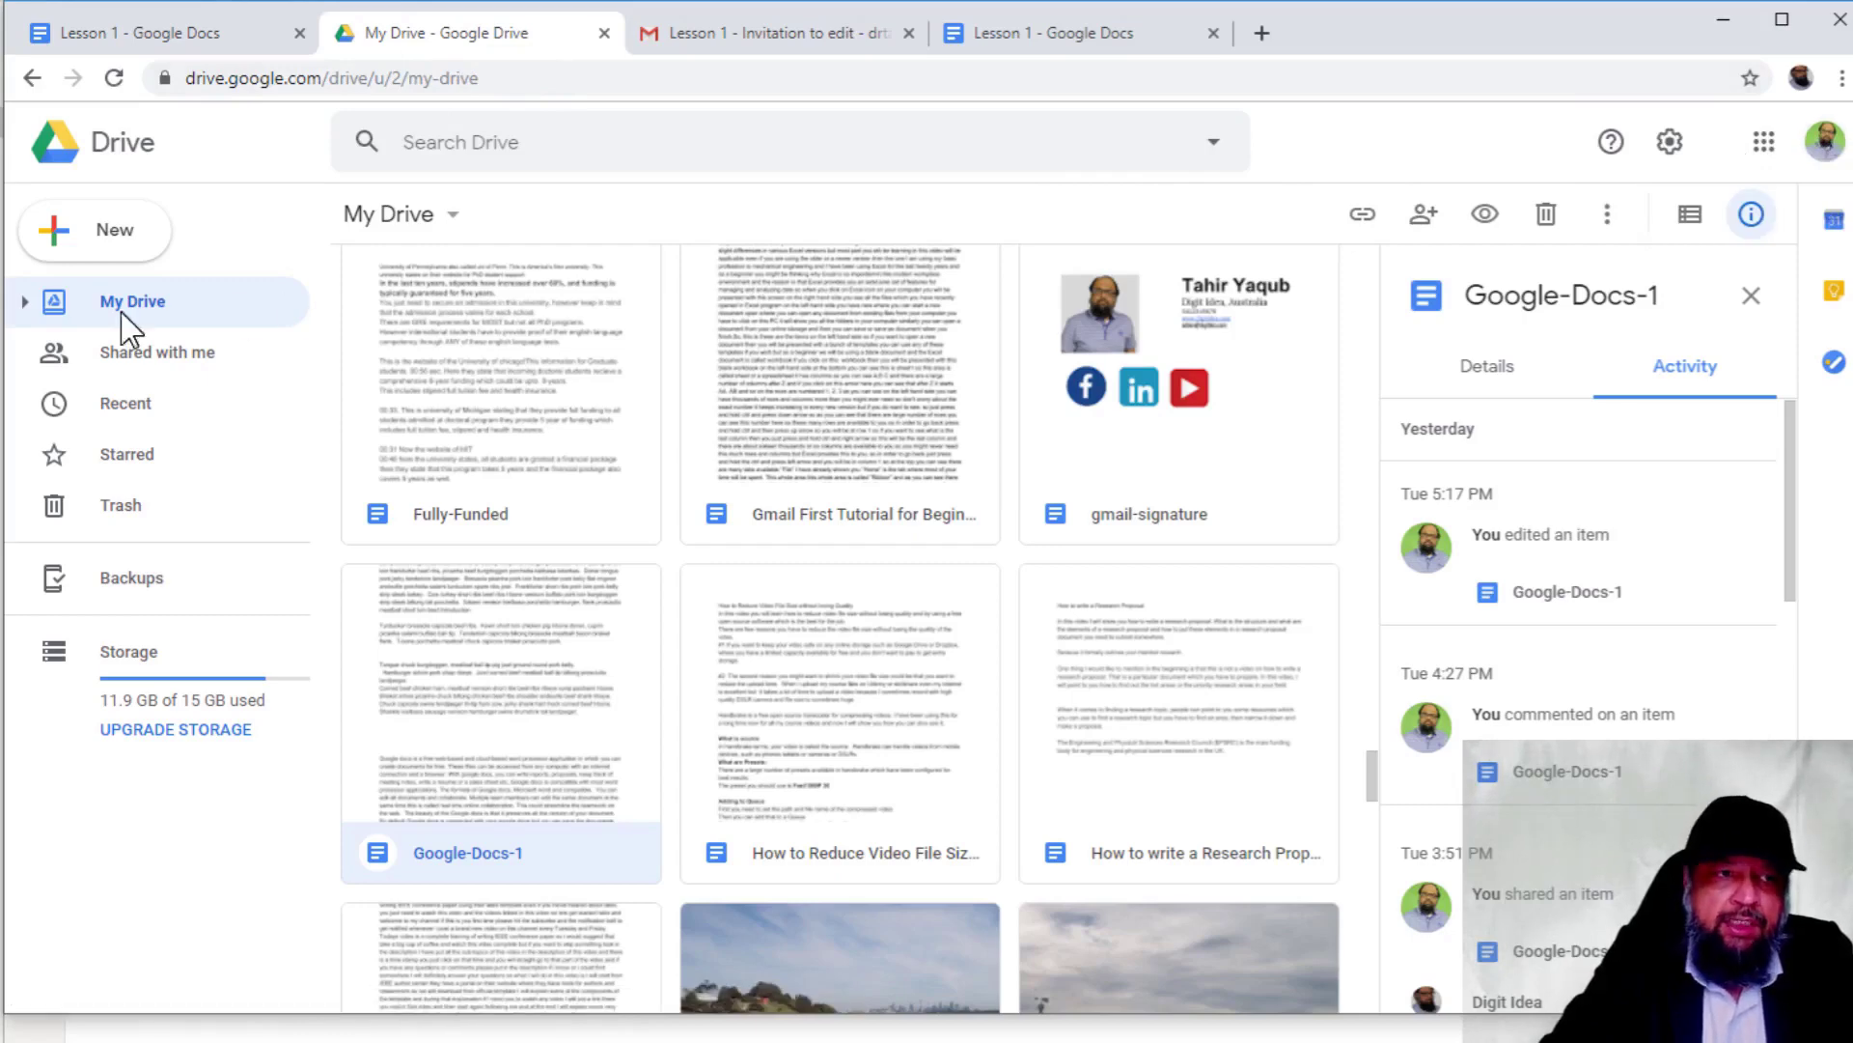
Open the 'Shared with me' list from the Google Drive sidebar
left_click(141, 375)
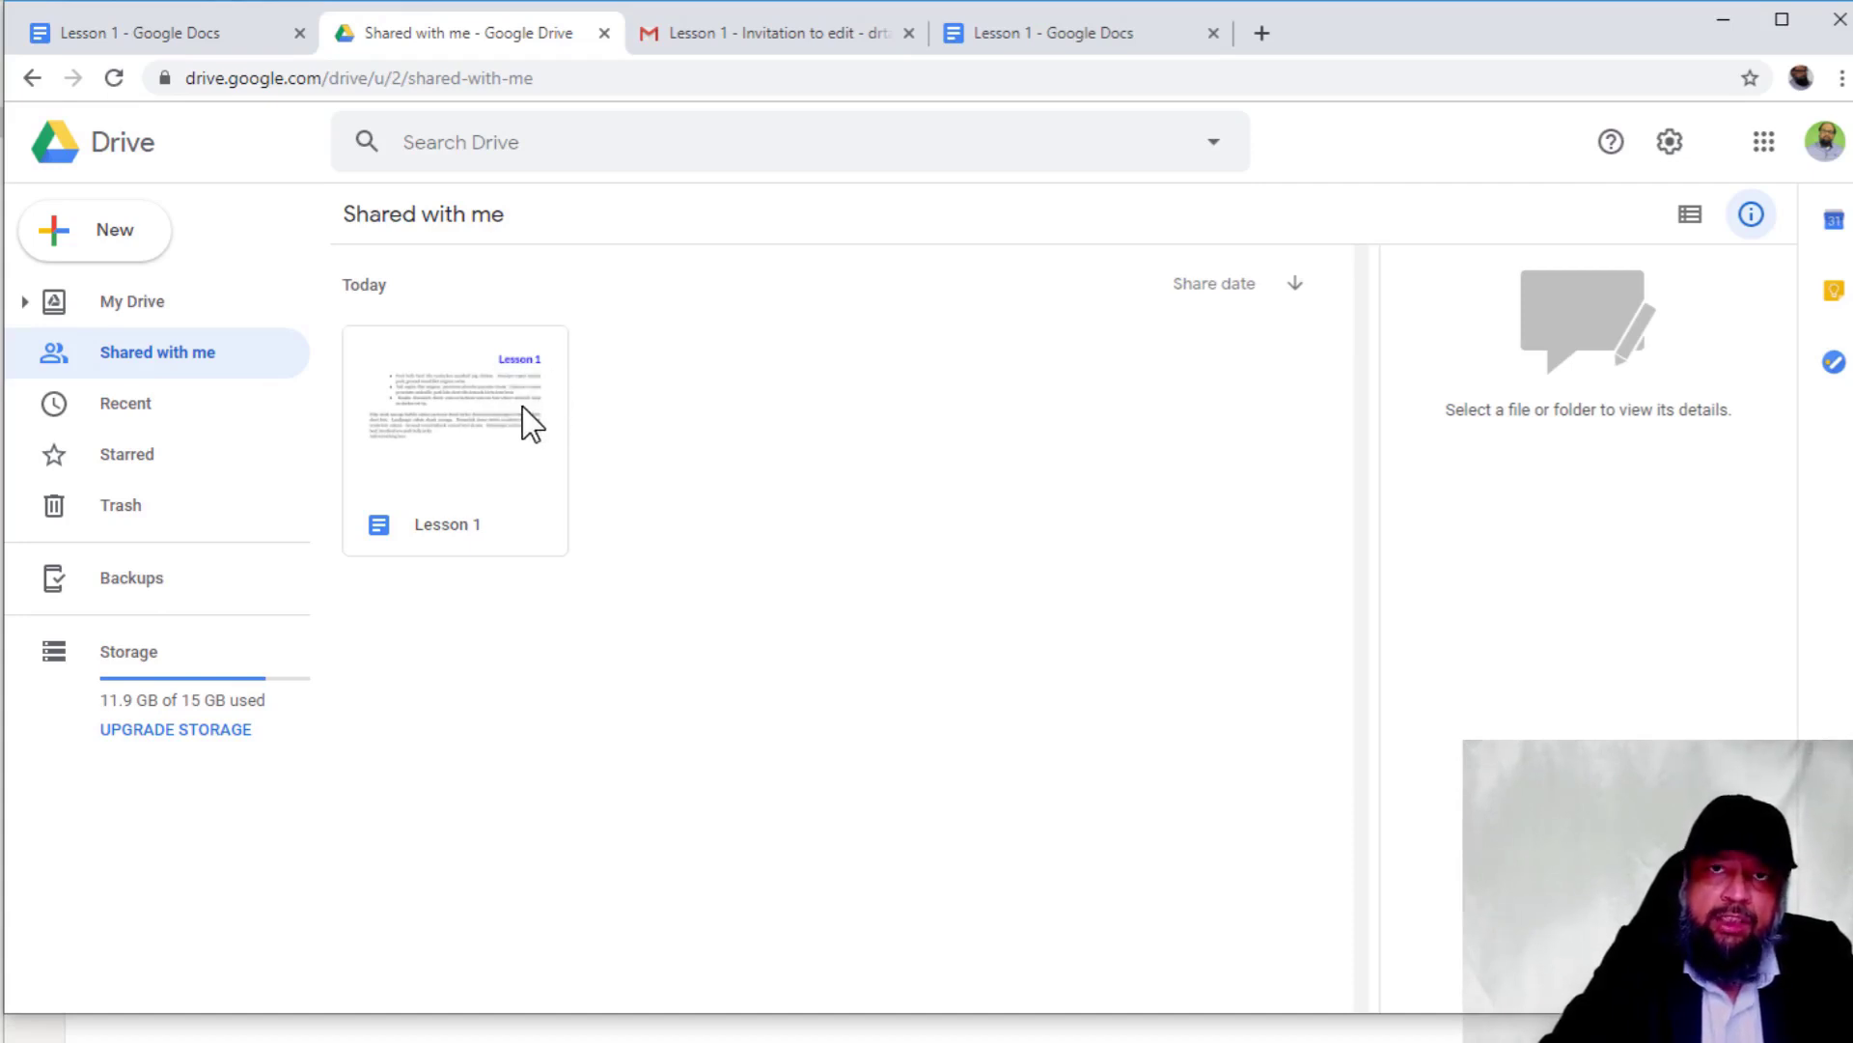
Return to the collaborator's Lesson 1 tab and place the cursor after 'Add something here'
left_click(1056, 31)
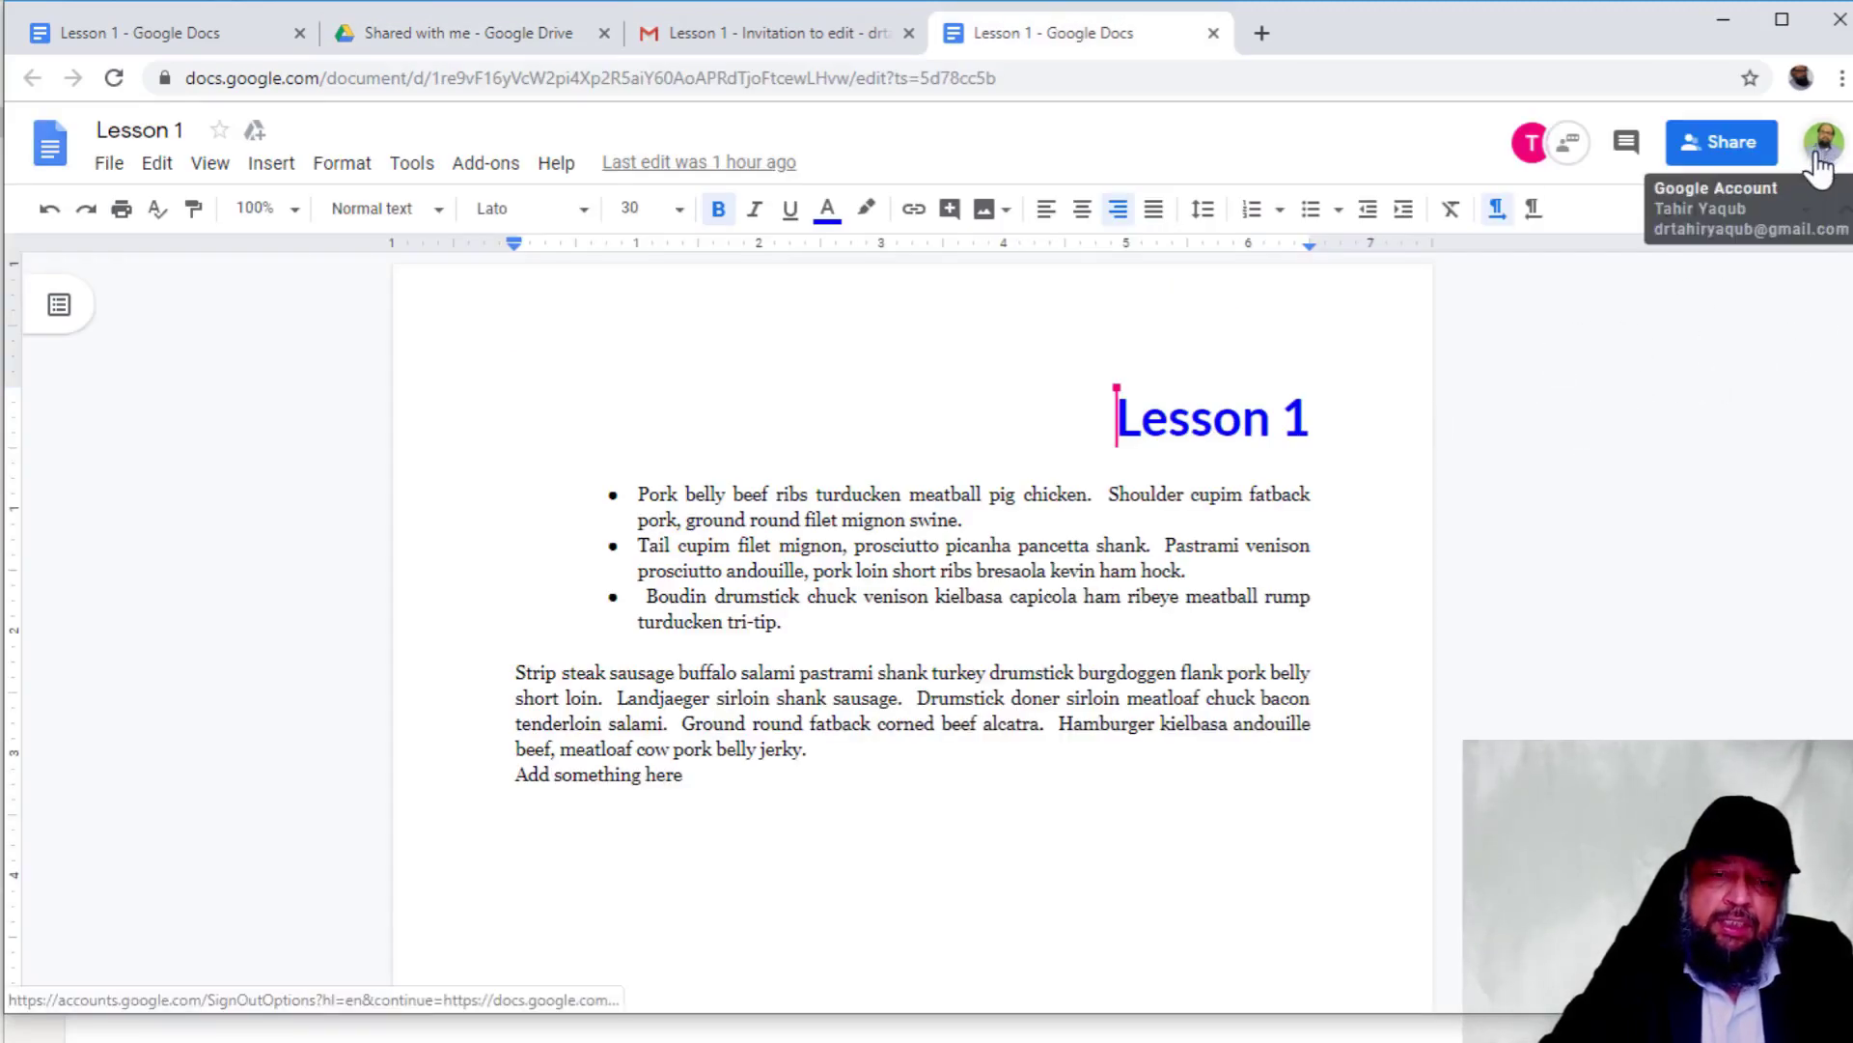
left_click(724, 776)
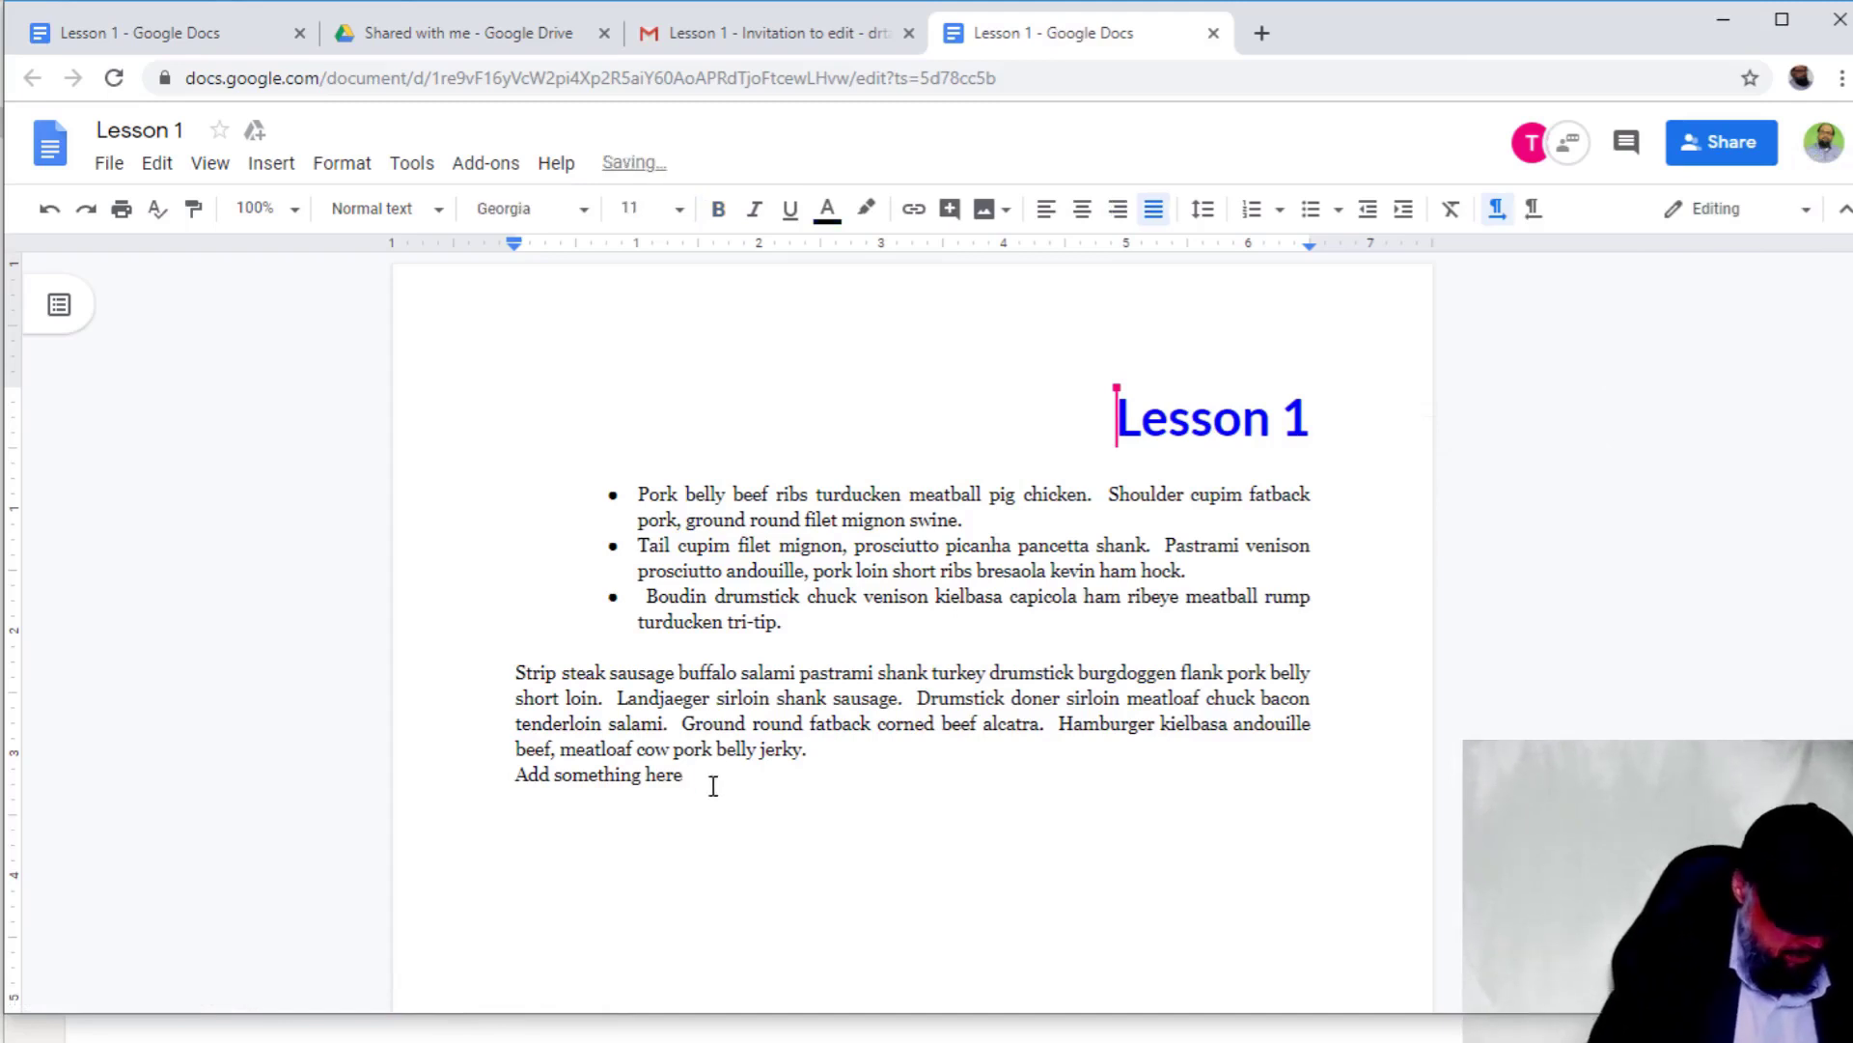
type("This is my Edit")
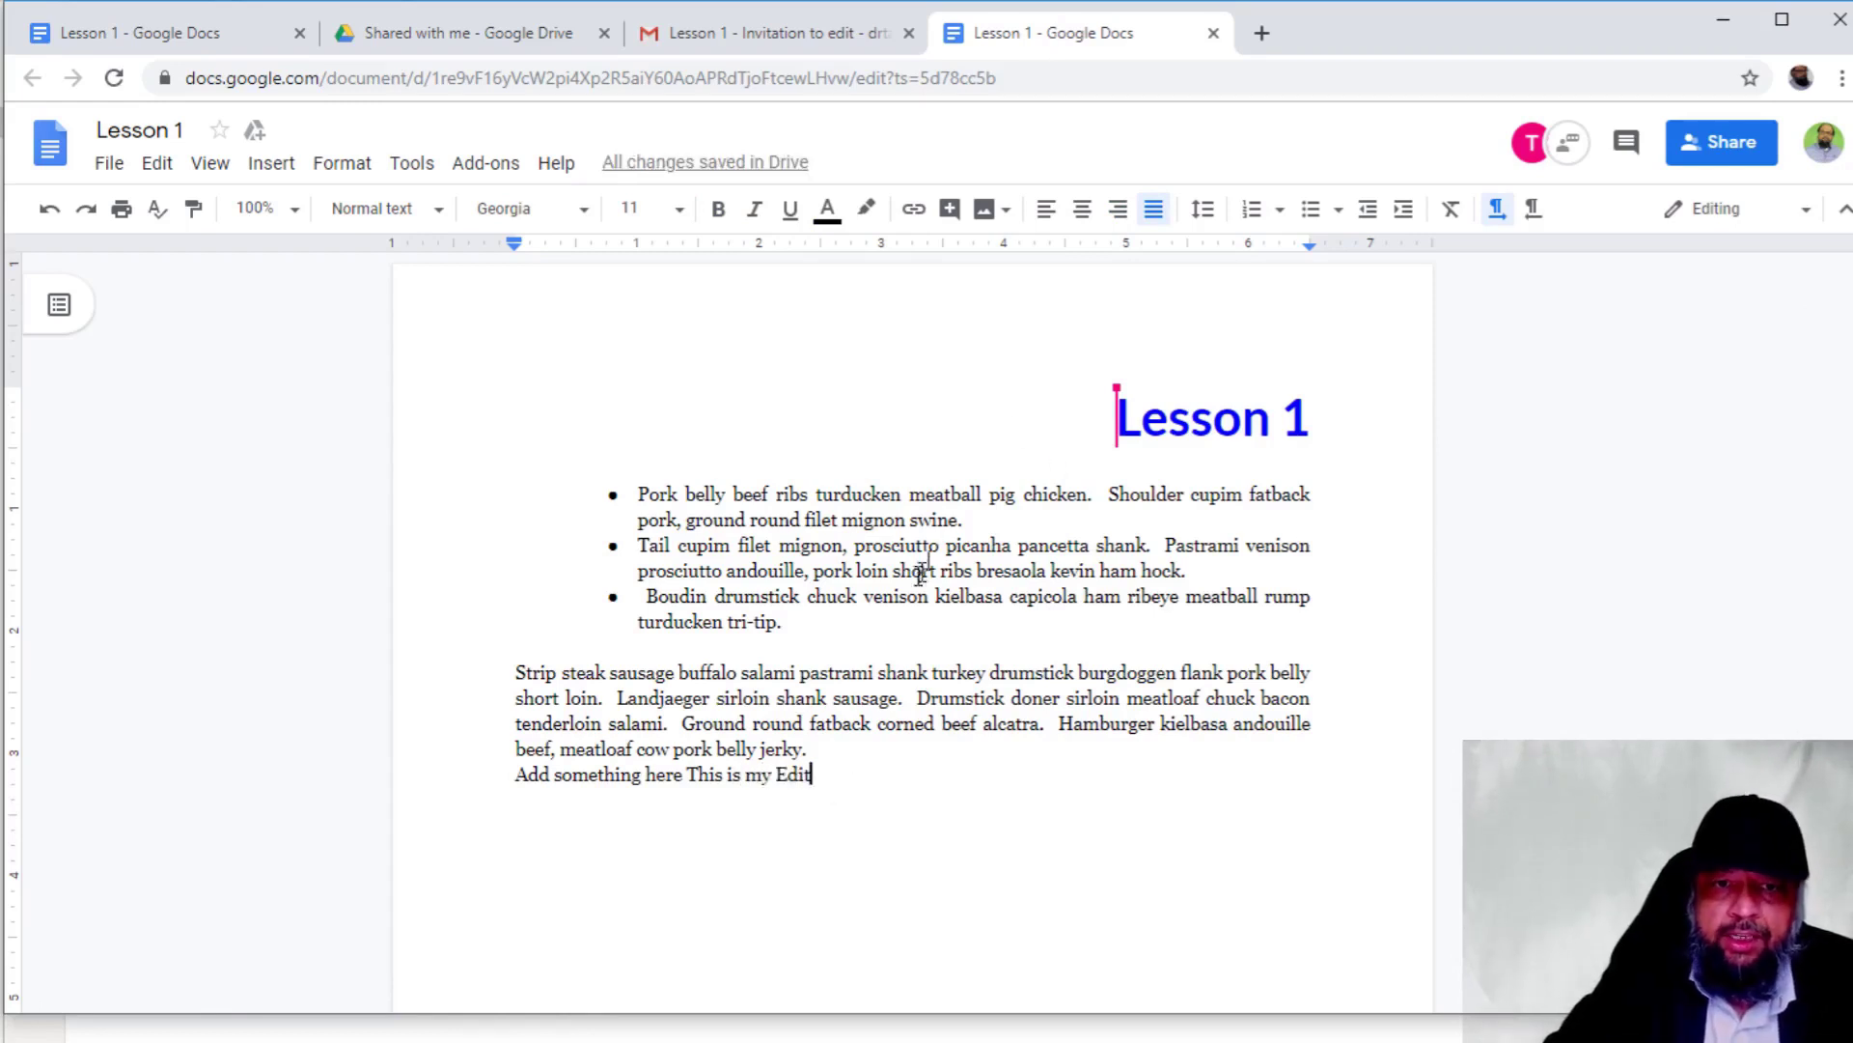
mouse_move(1465, 455)
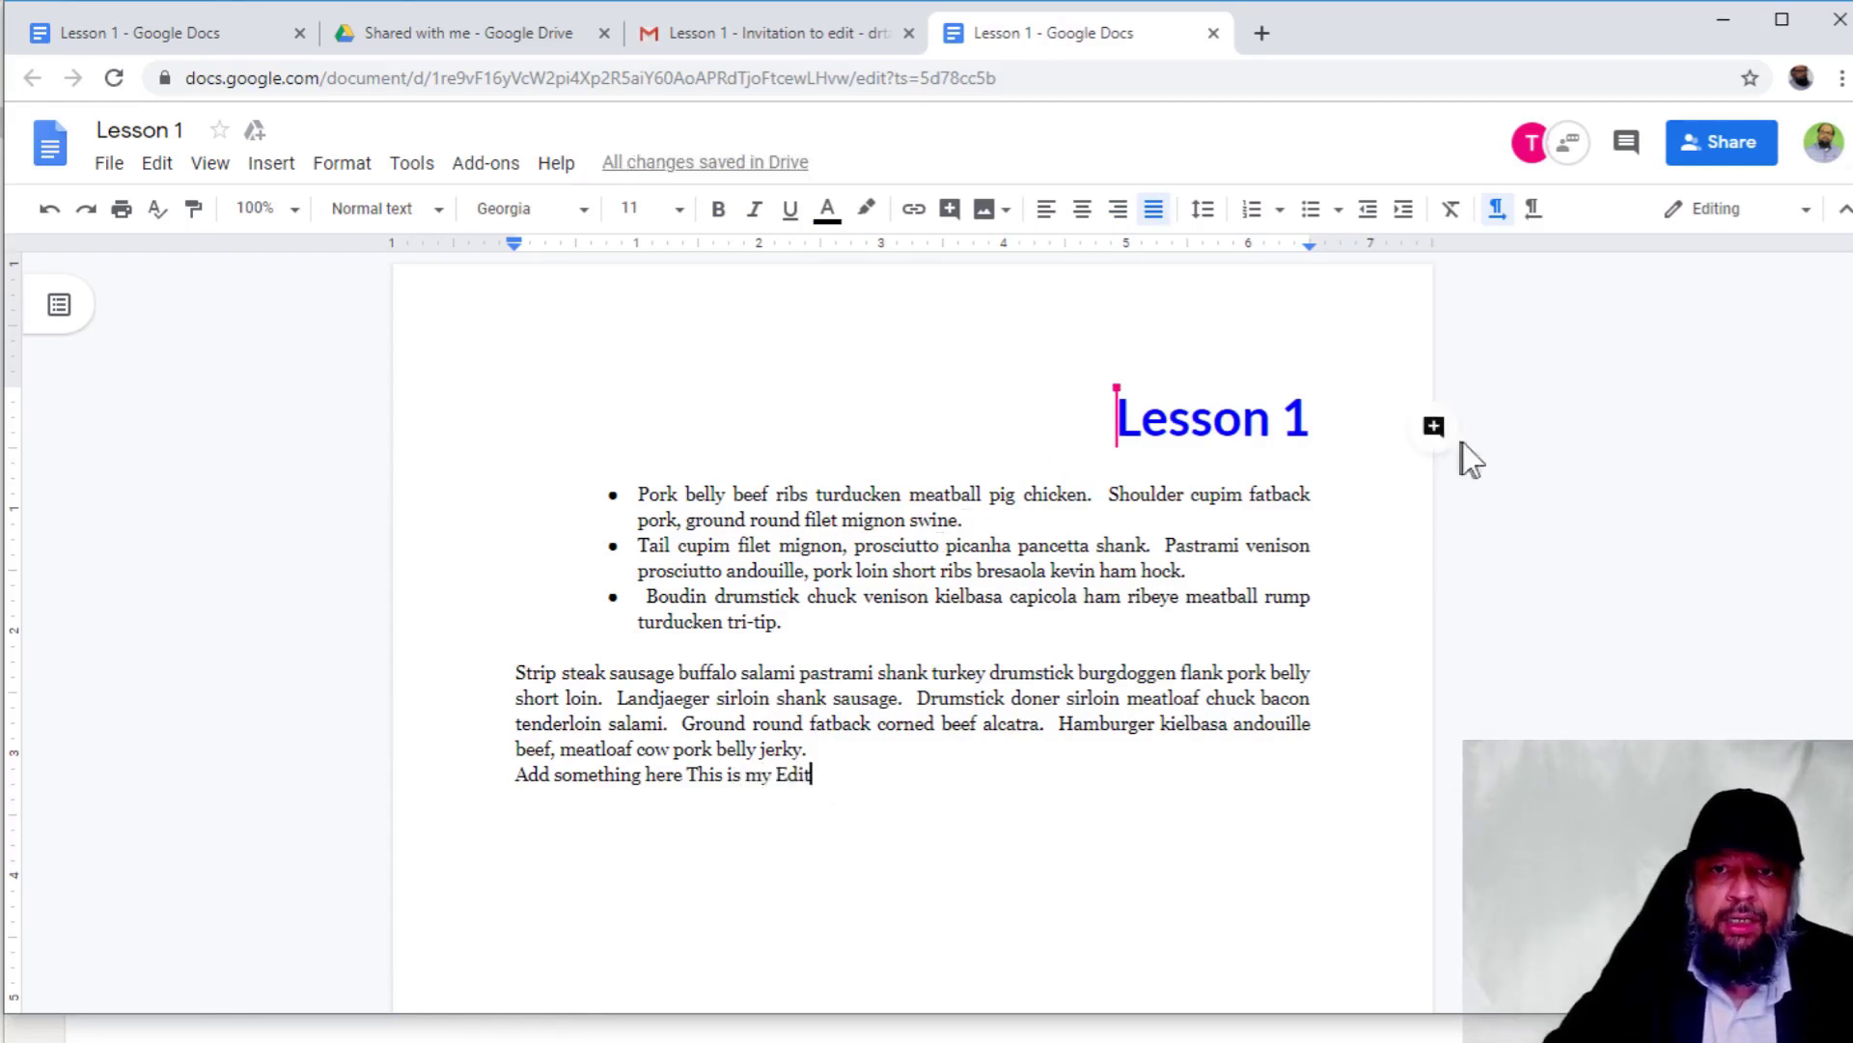
Check comment history and notifications, comment 'This is my comment.' on 'Edit', then undo the line
left_click(1628, 145)
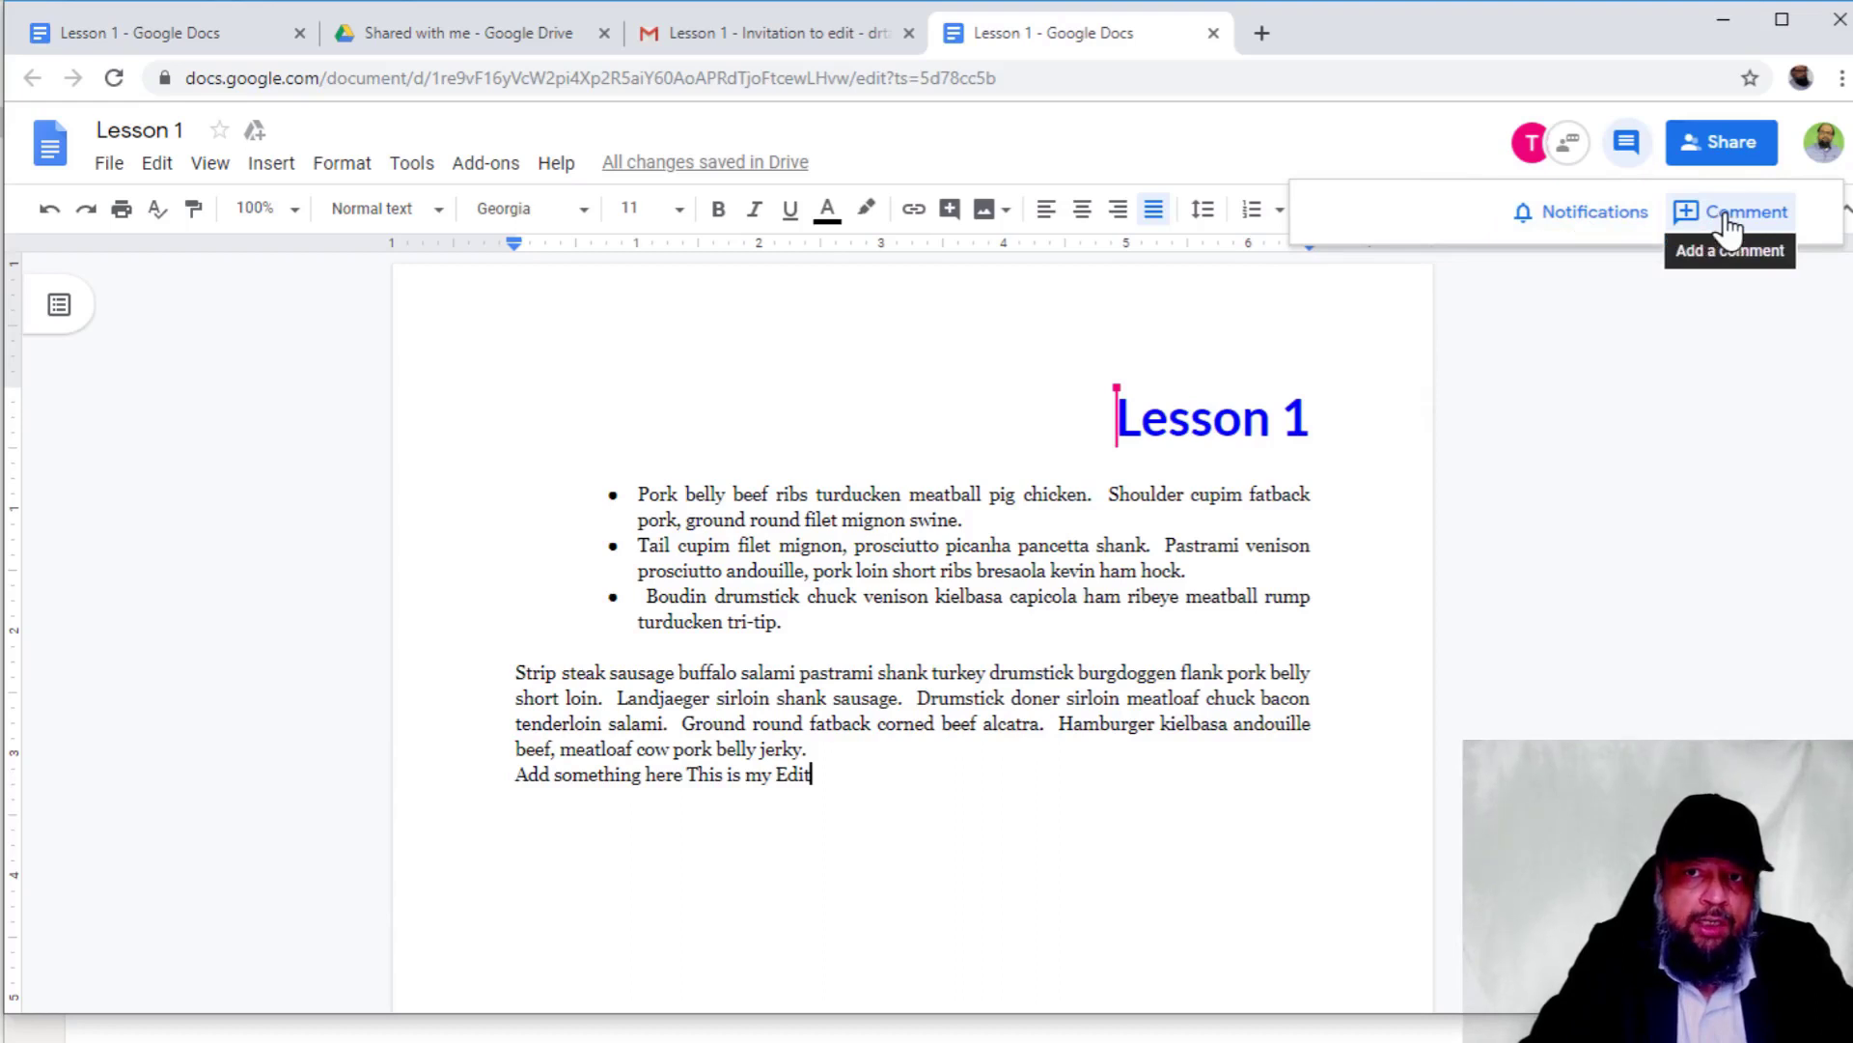
left_click(1563, 221)
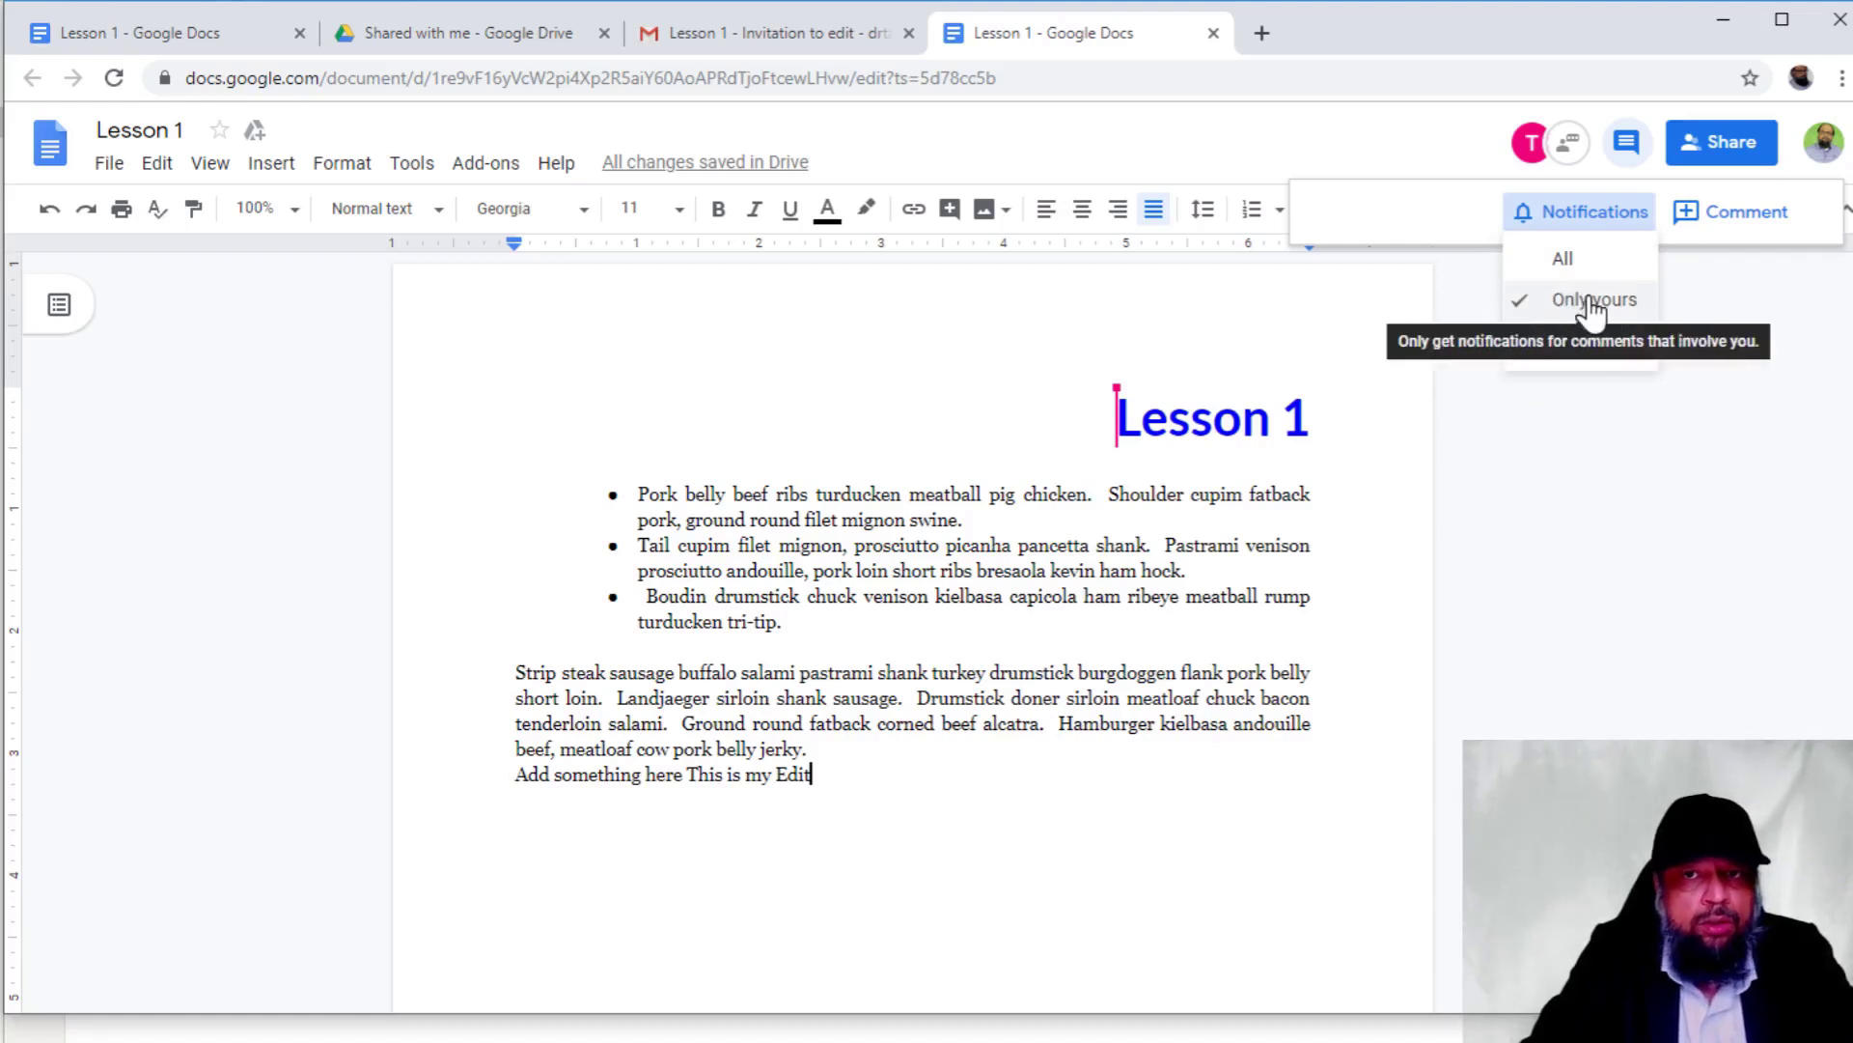
left_click(1732, 231)
type(". This ismy comment.")
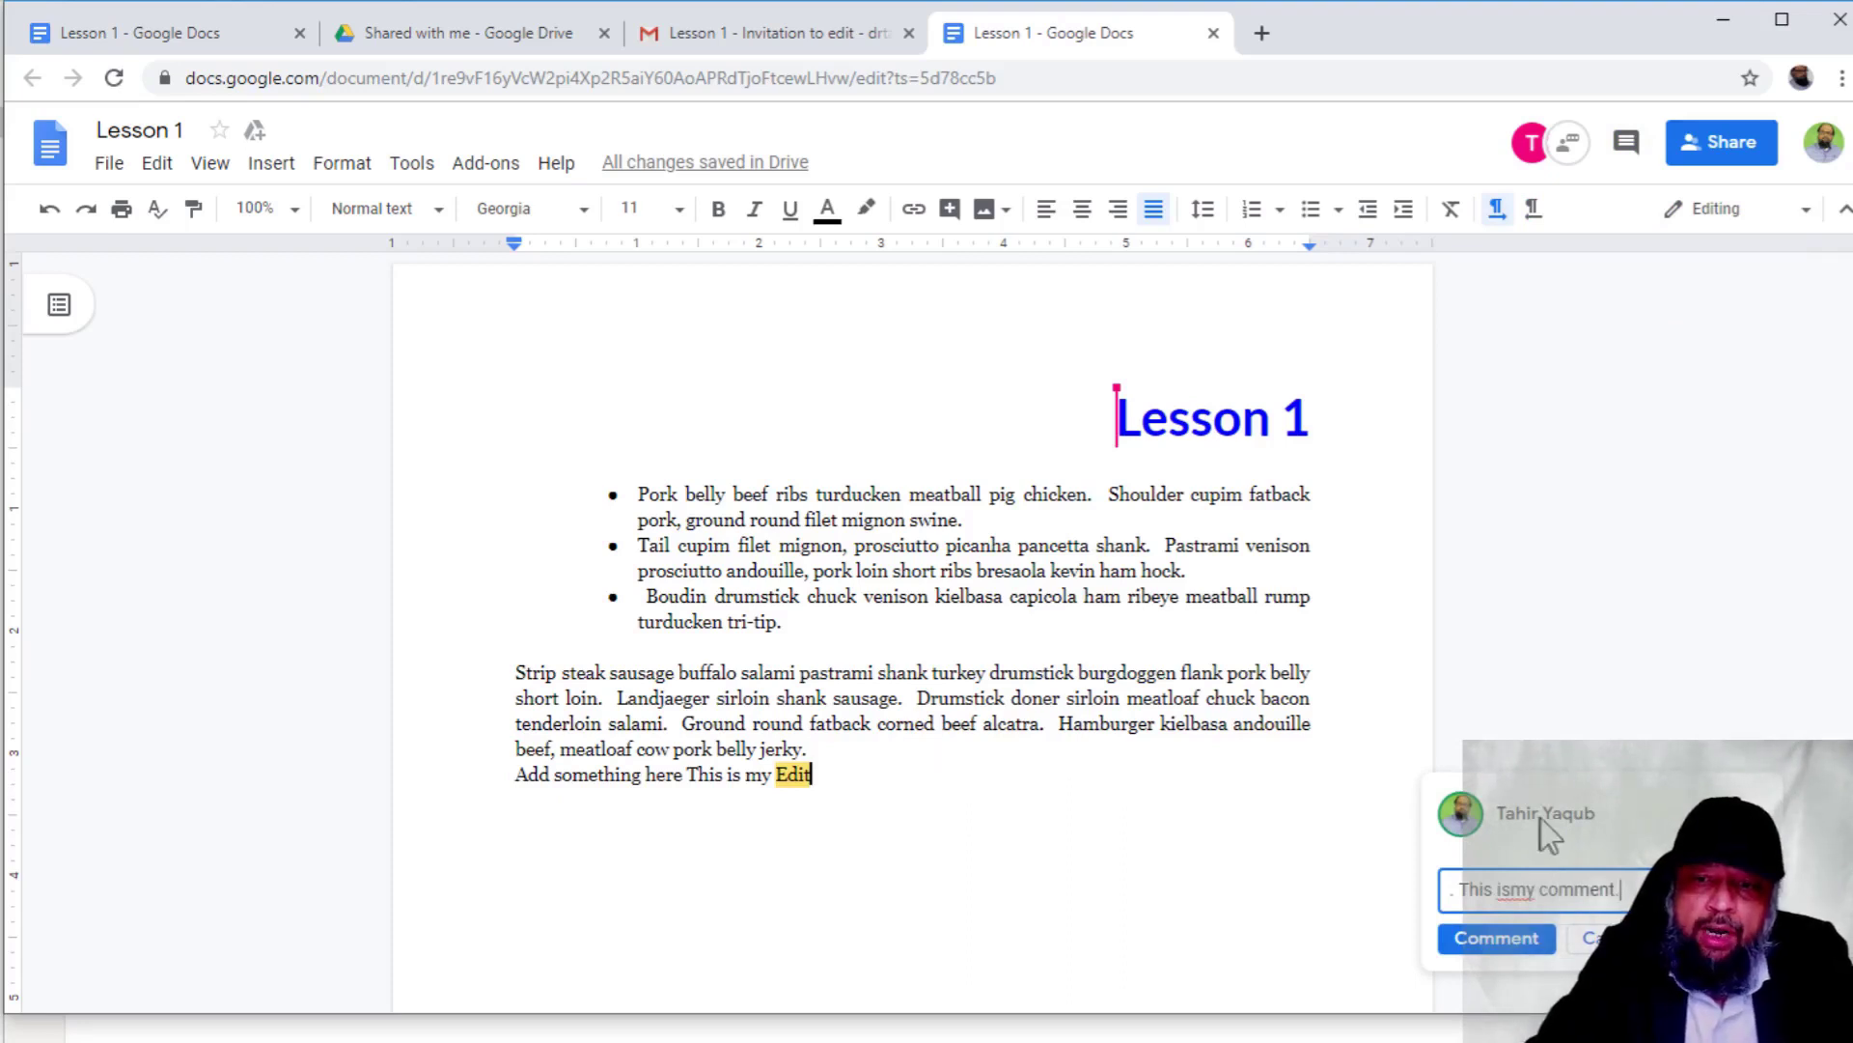
left_click(1462, 936)
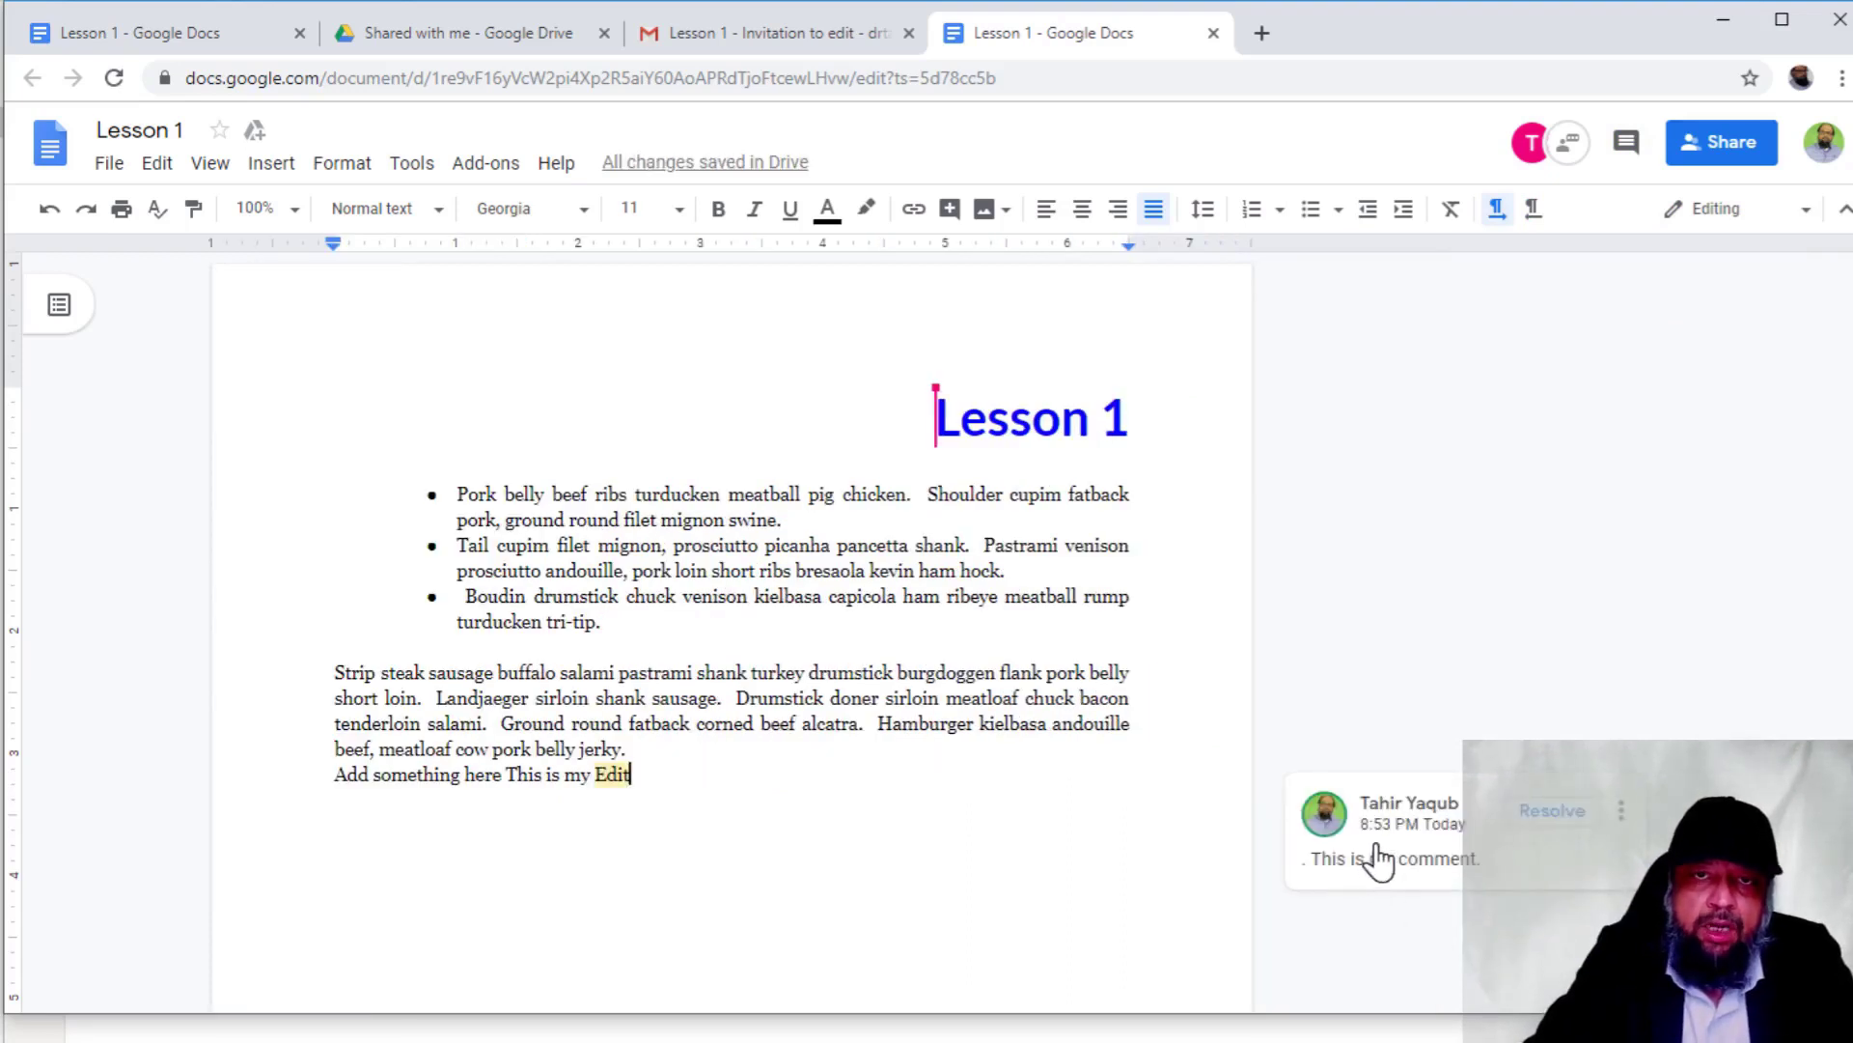
key("ctrl+z")
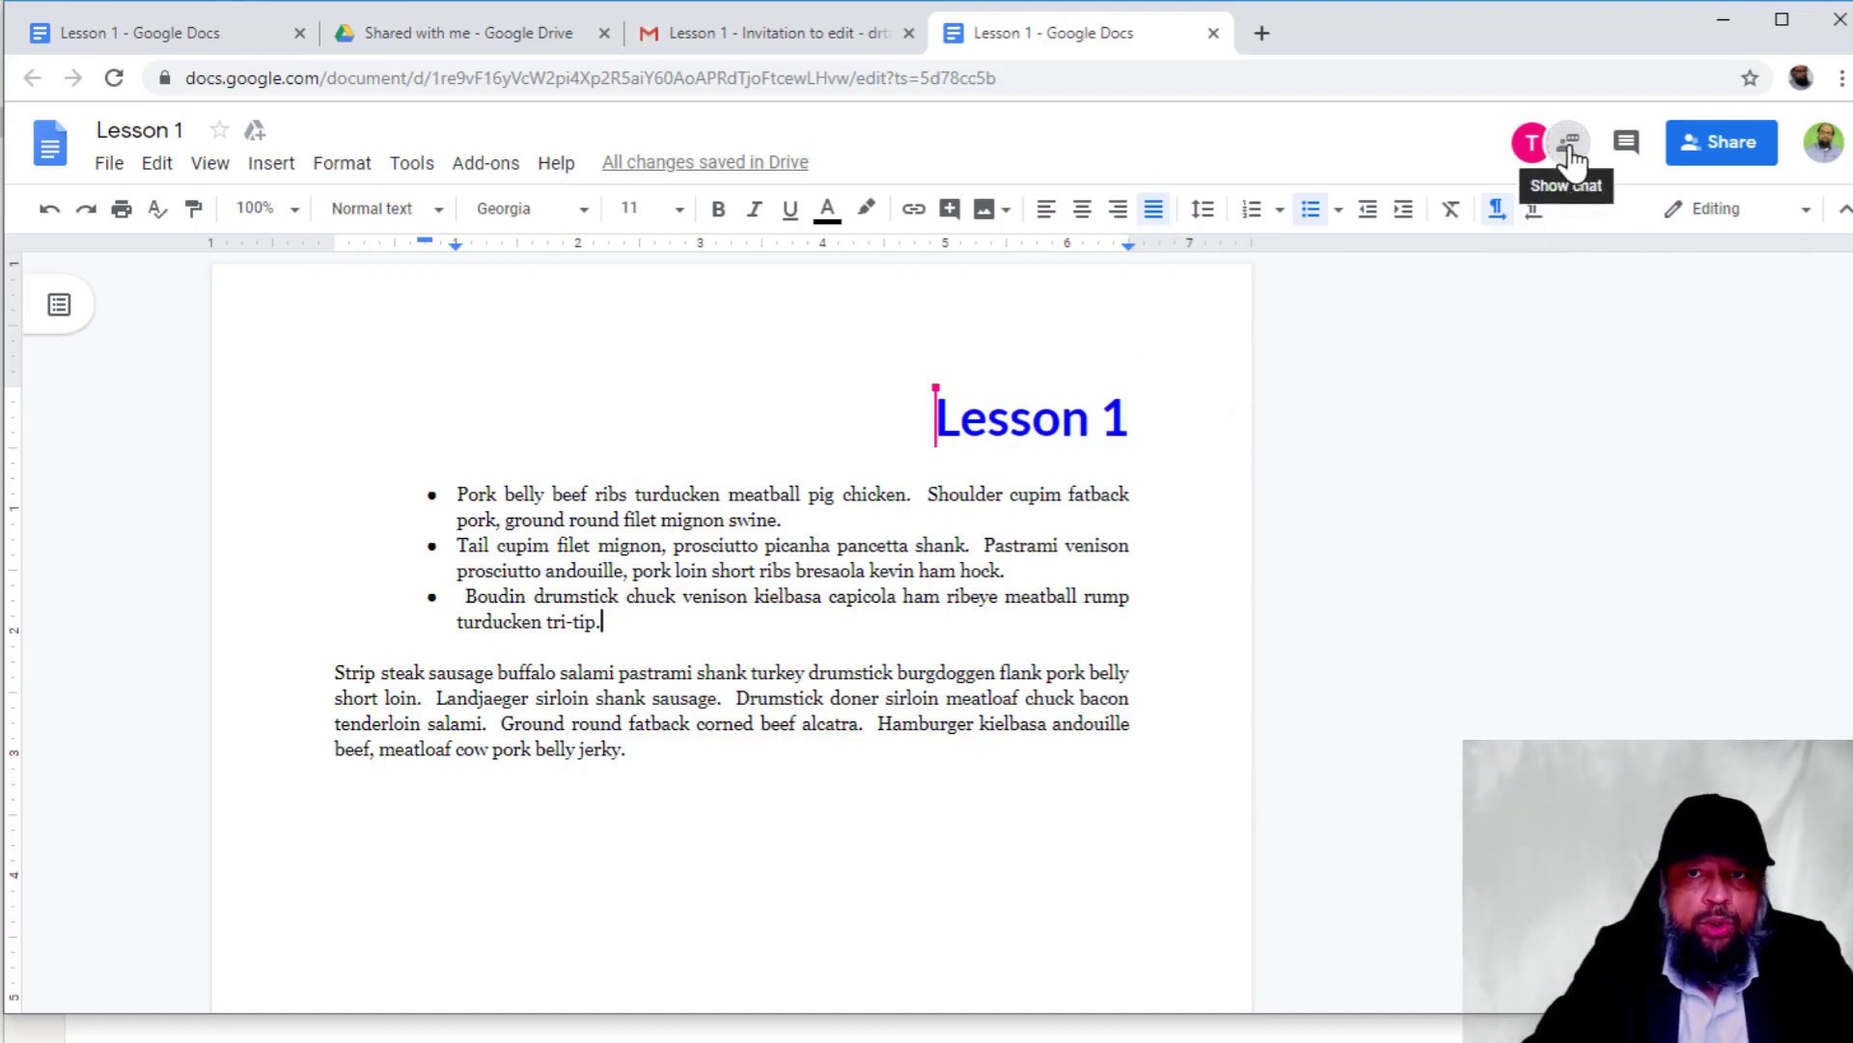
Send 'Hello' in the Lesson 1 chat, then switch to the owner's Lesson 1 copy
left_click(1571, 158)
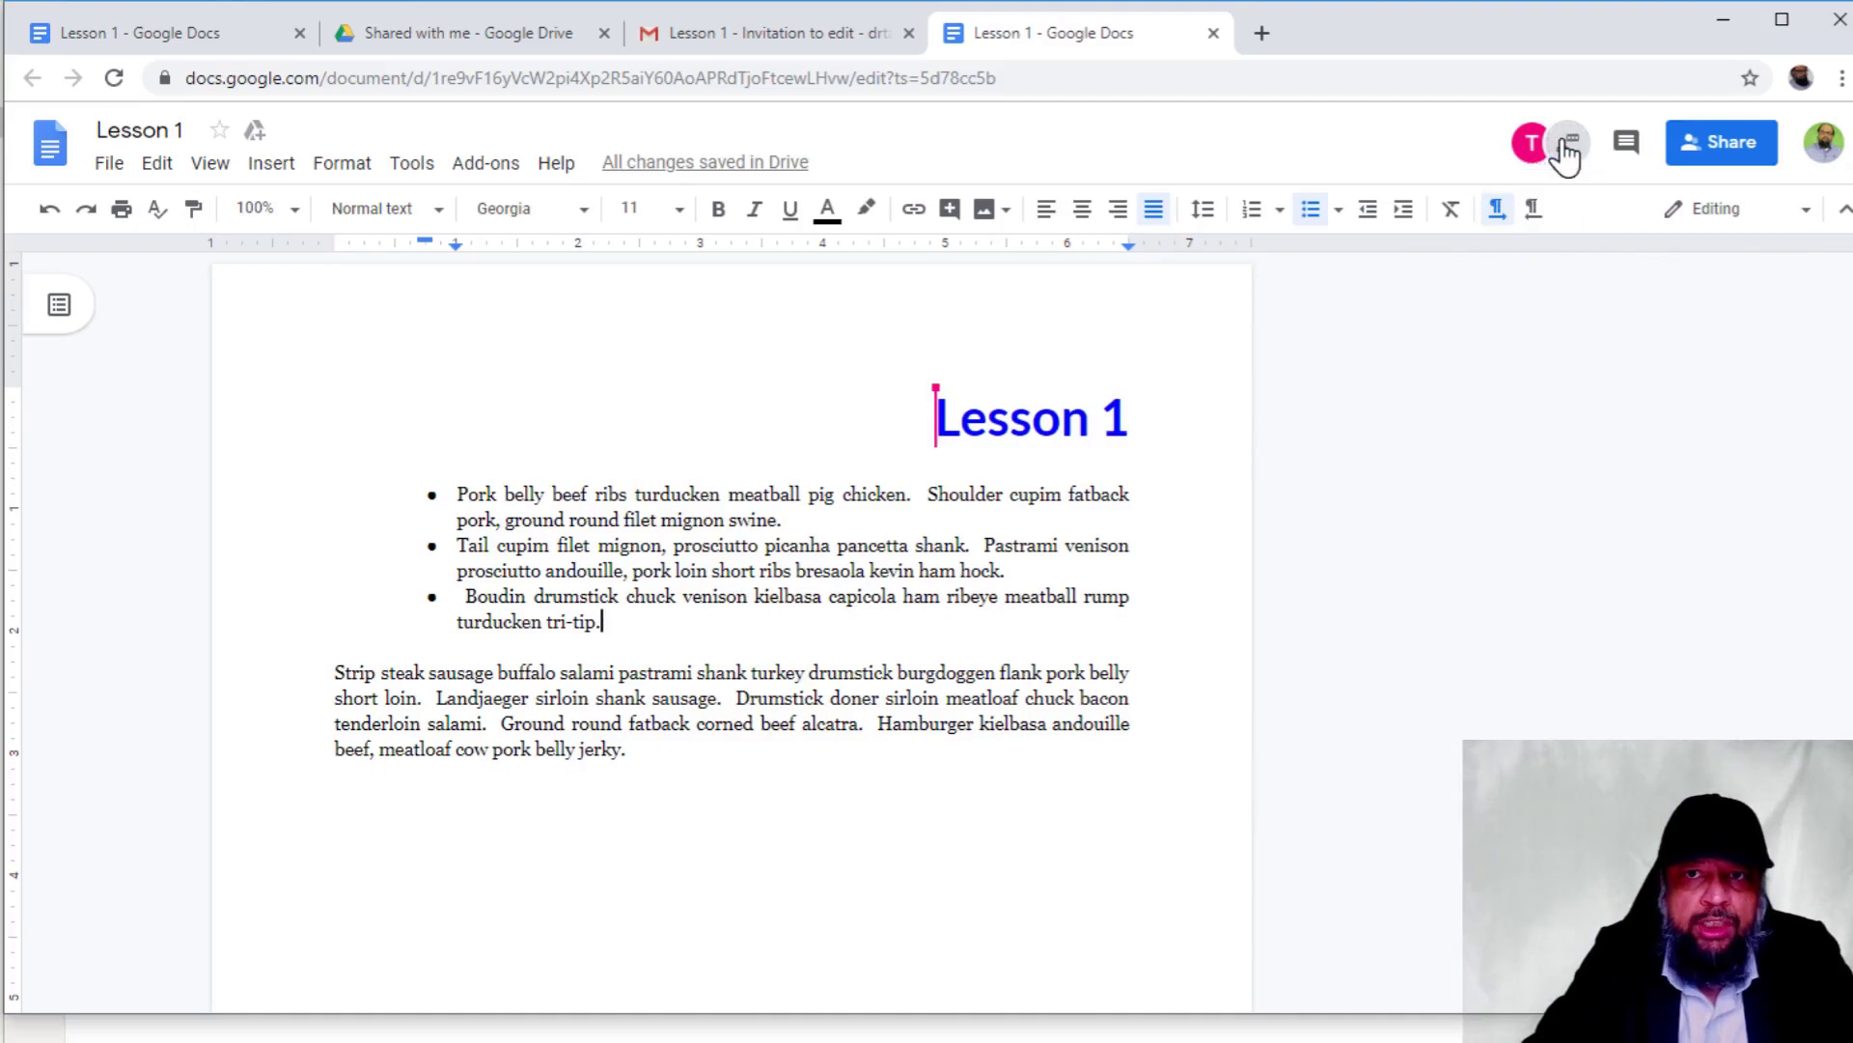
left_click(1567, 151)
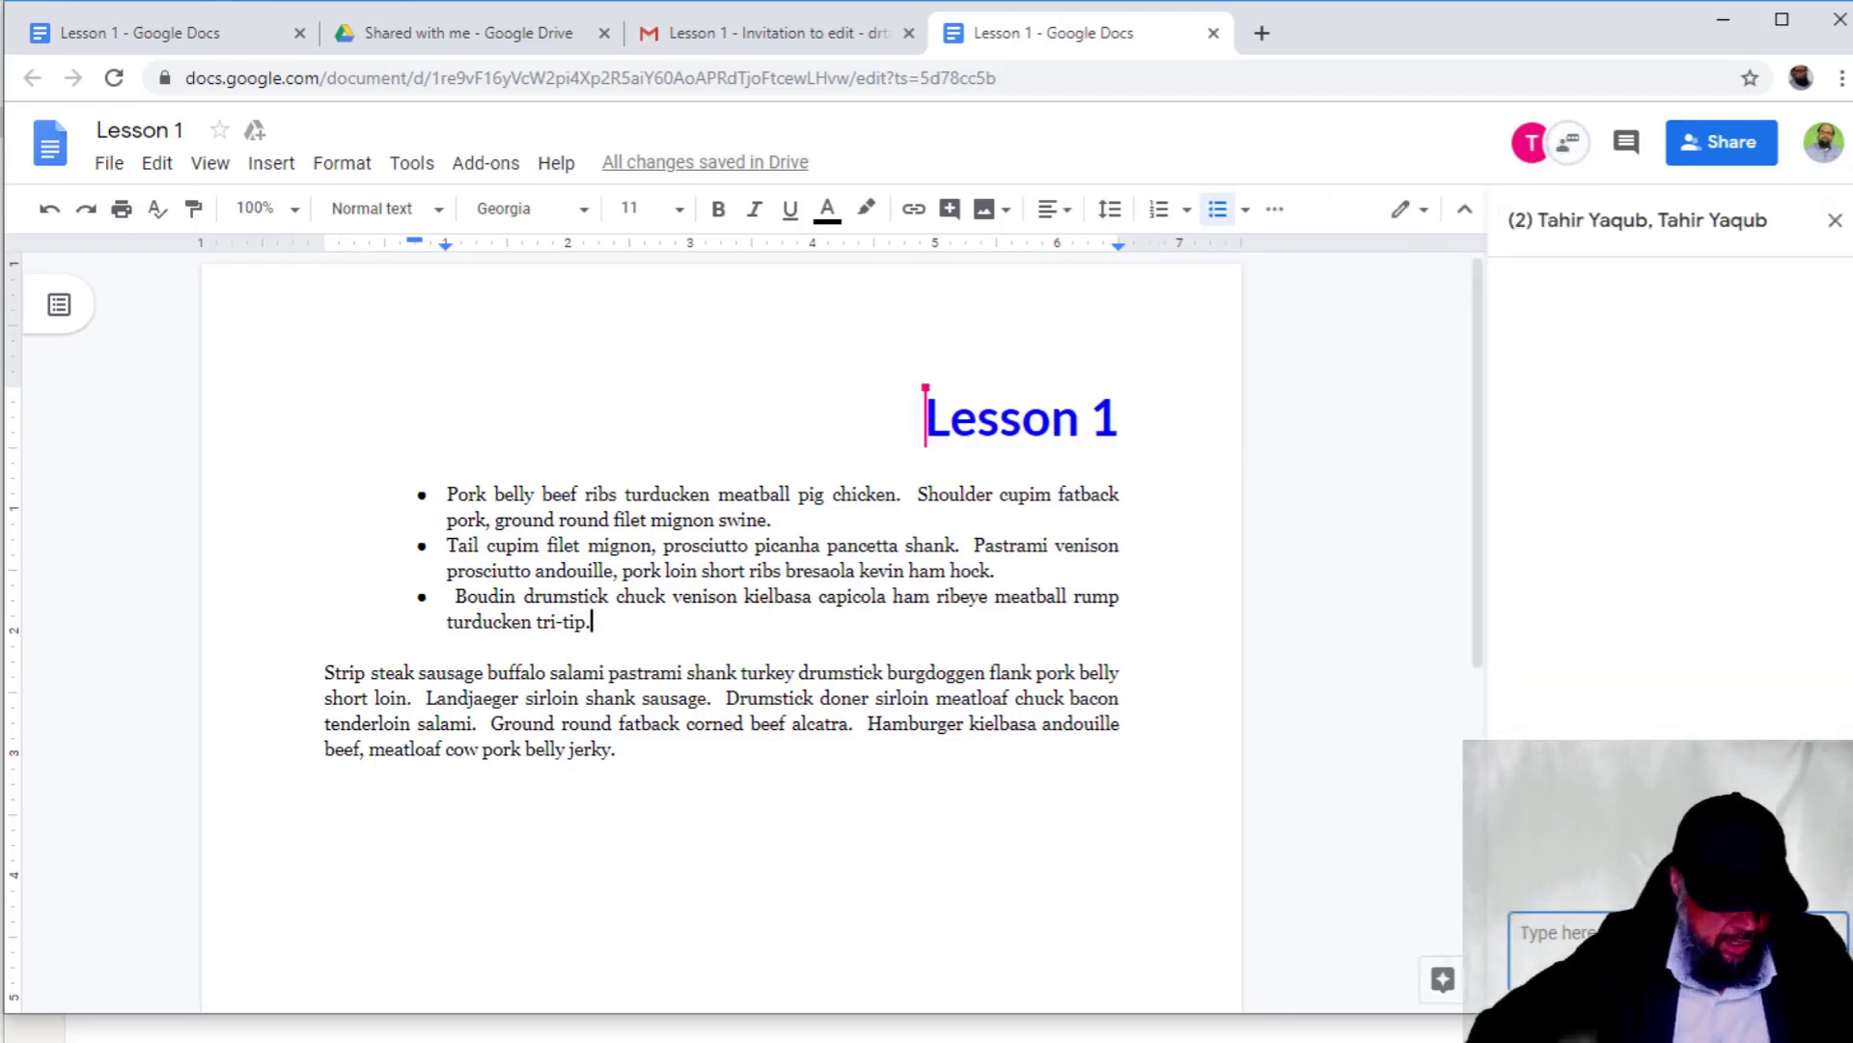
type("Hello")
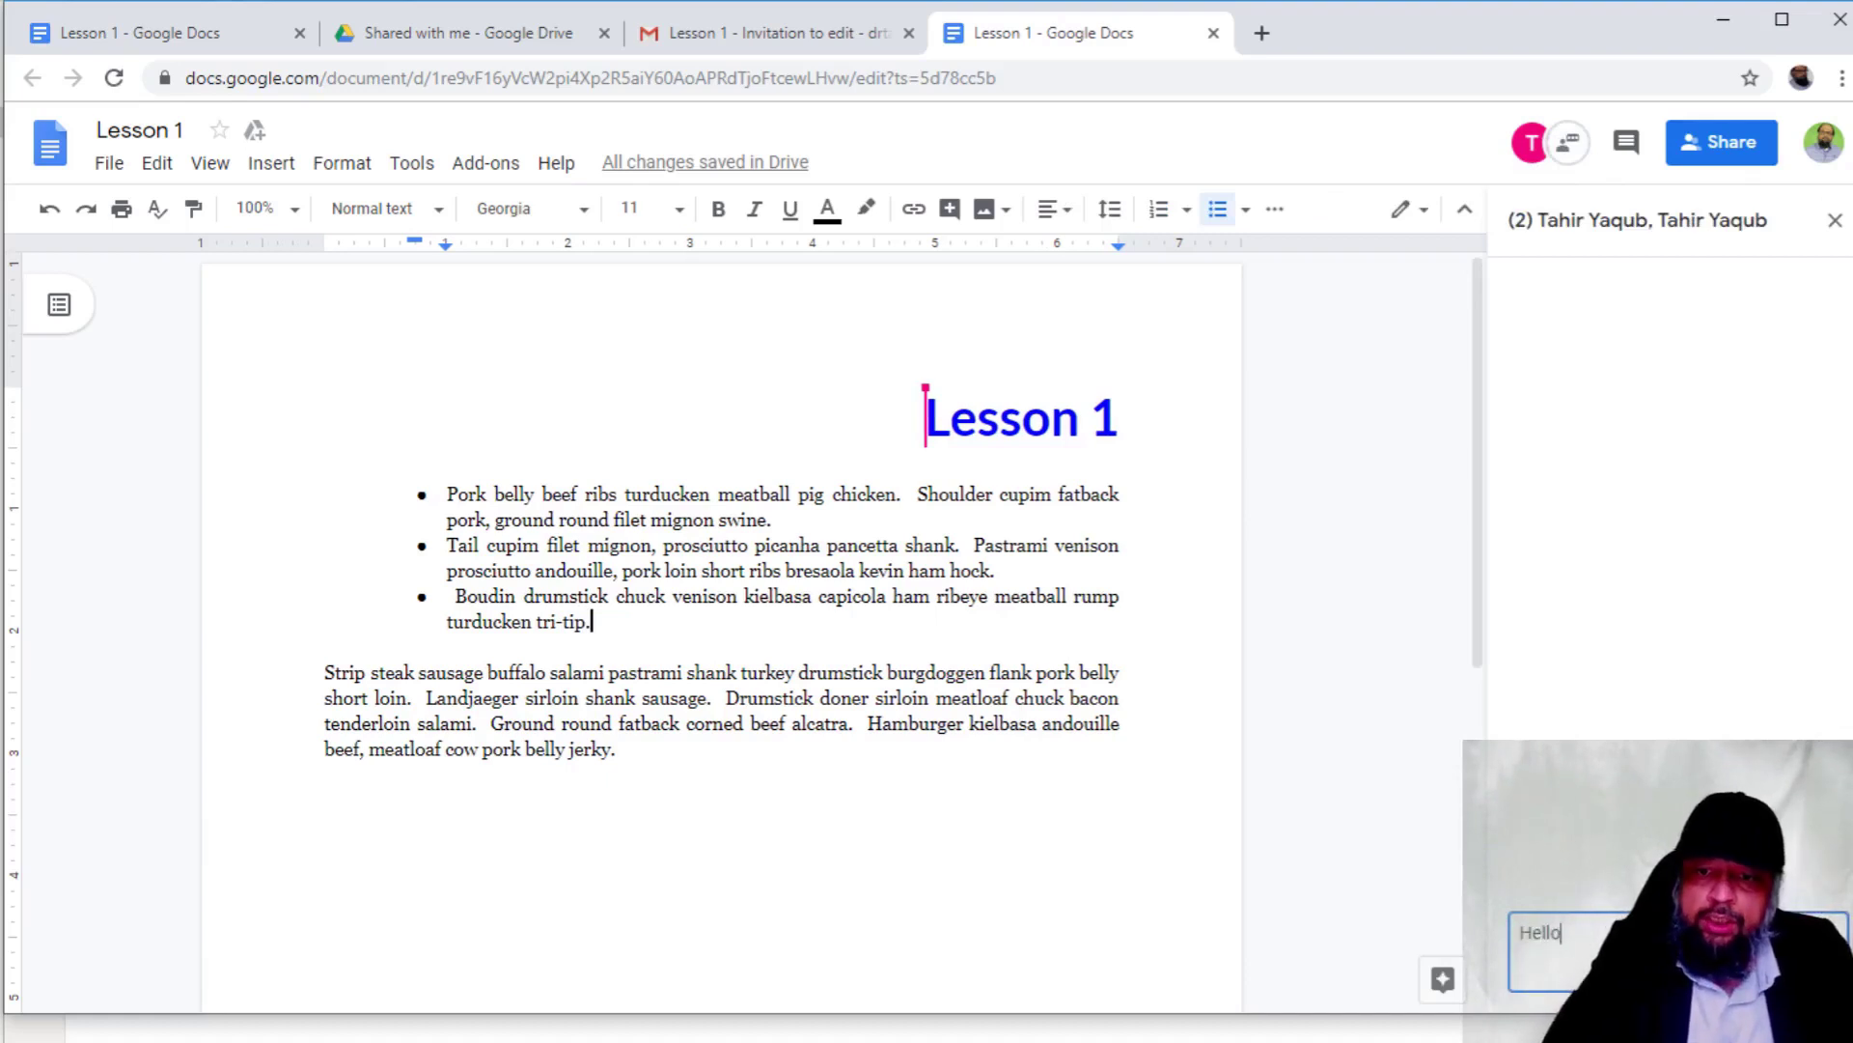
key("Return")
left_click(174, 35)
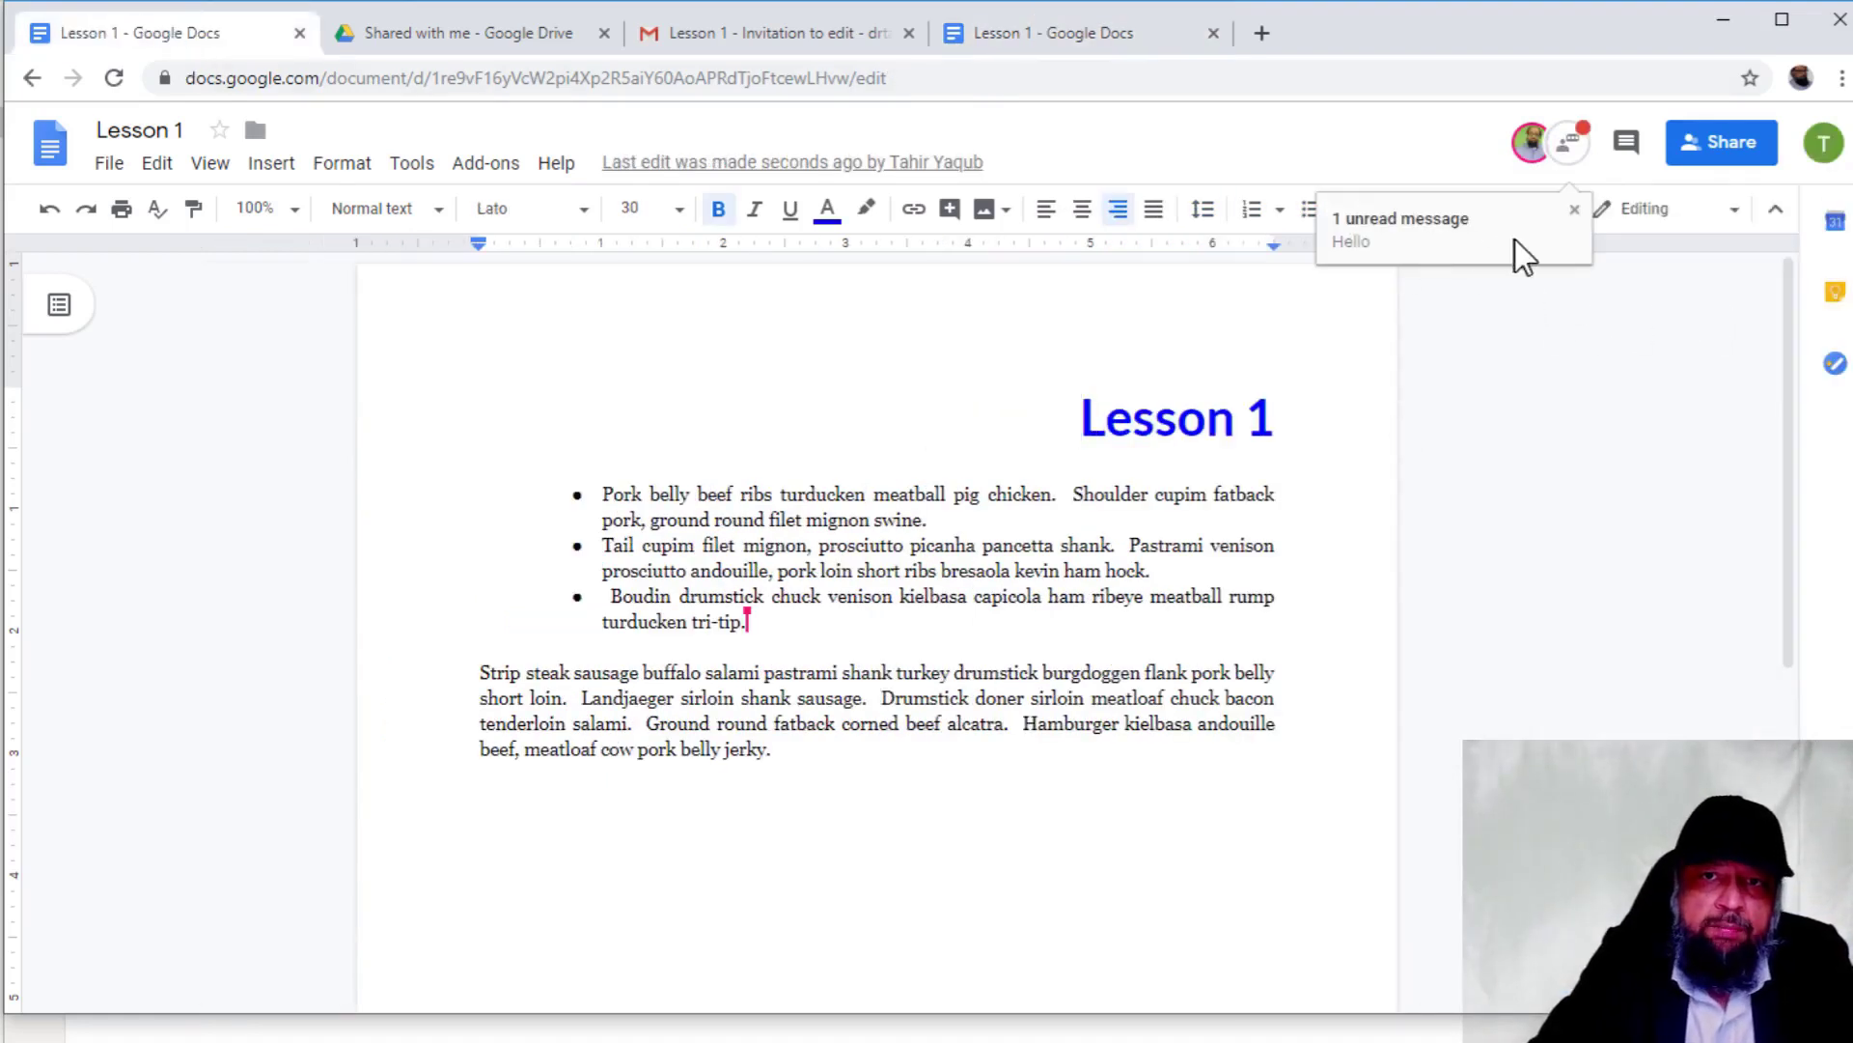
Reply 'hi' to the Hello chat message, then return to Drive's Shared with me page
left_click(1576, 142)
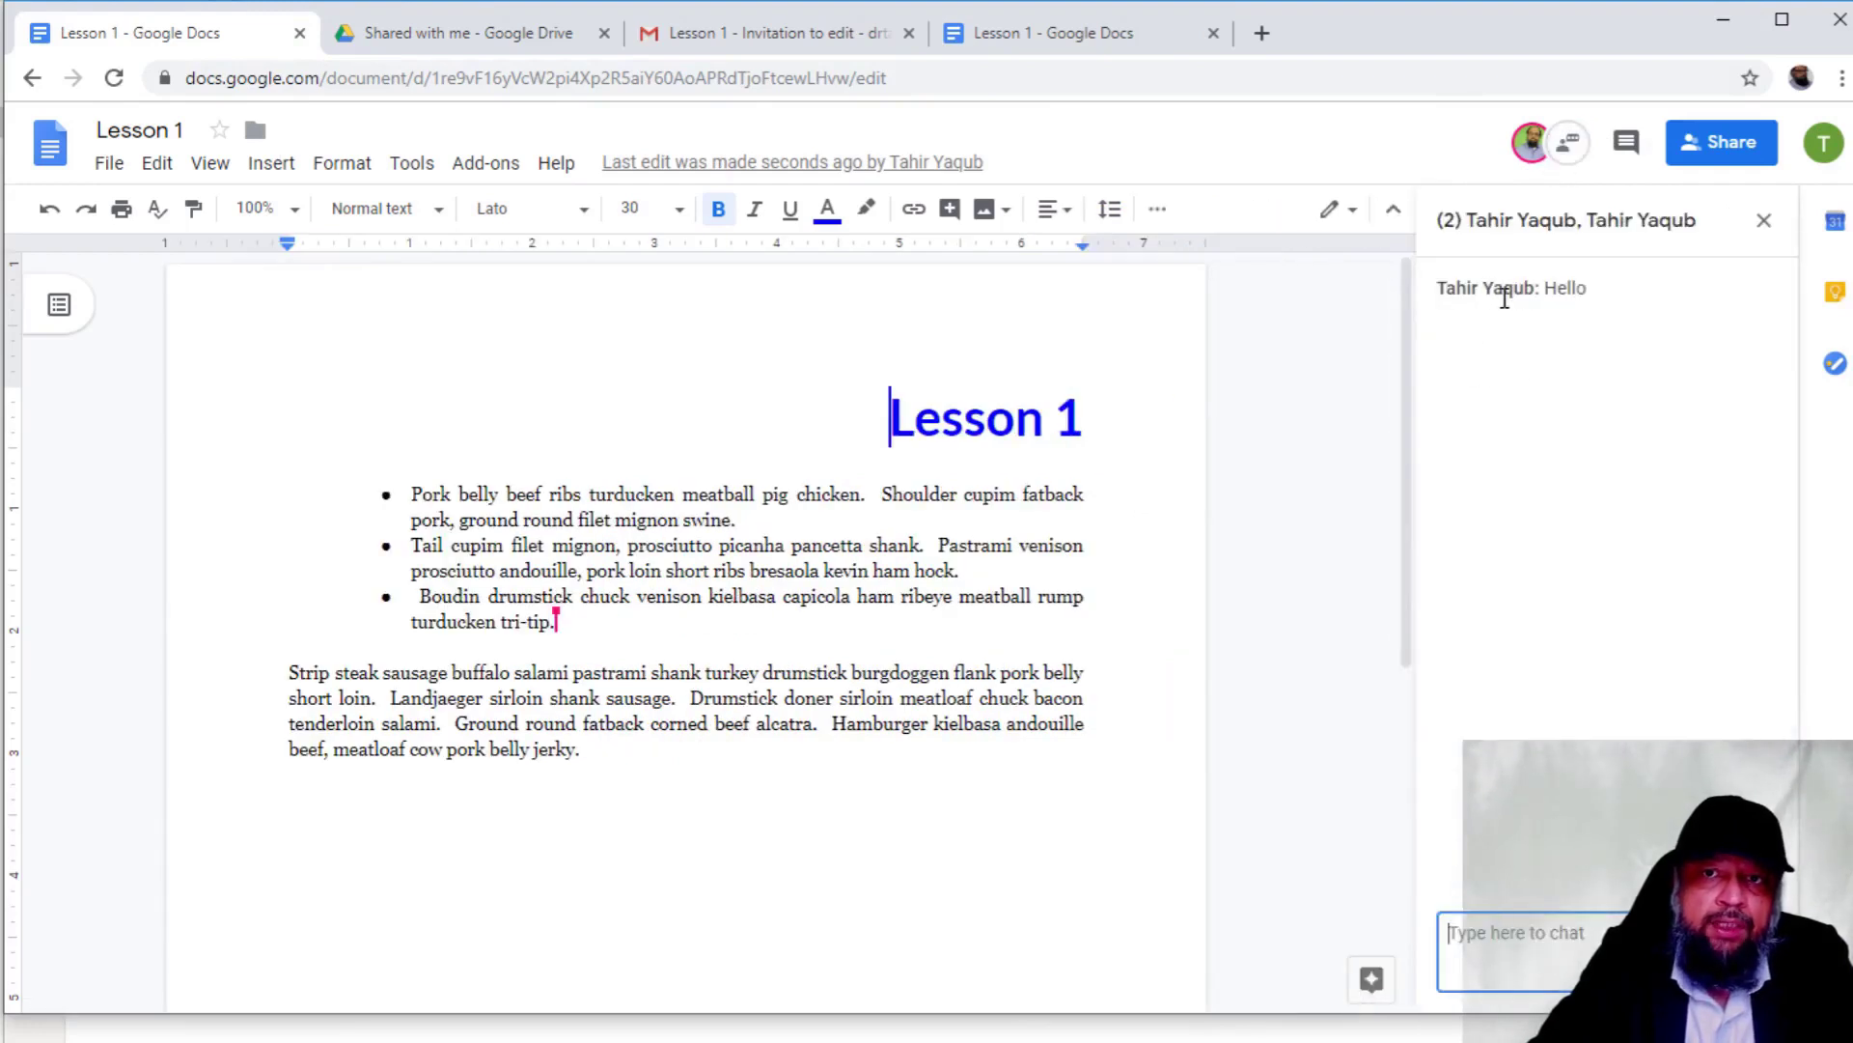
type("hi")
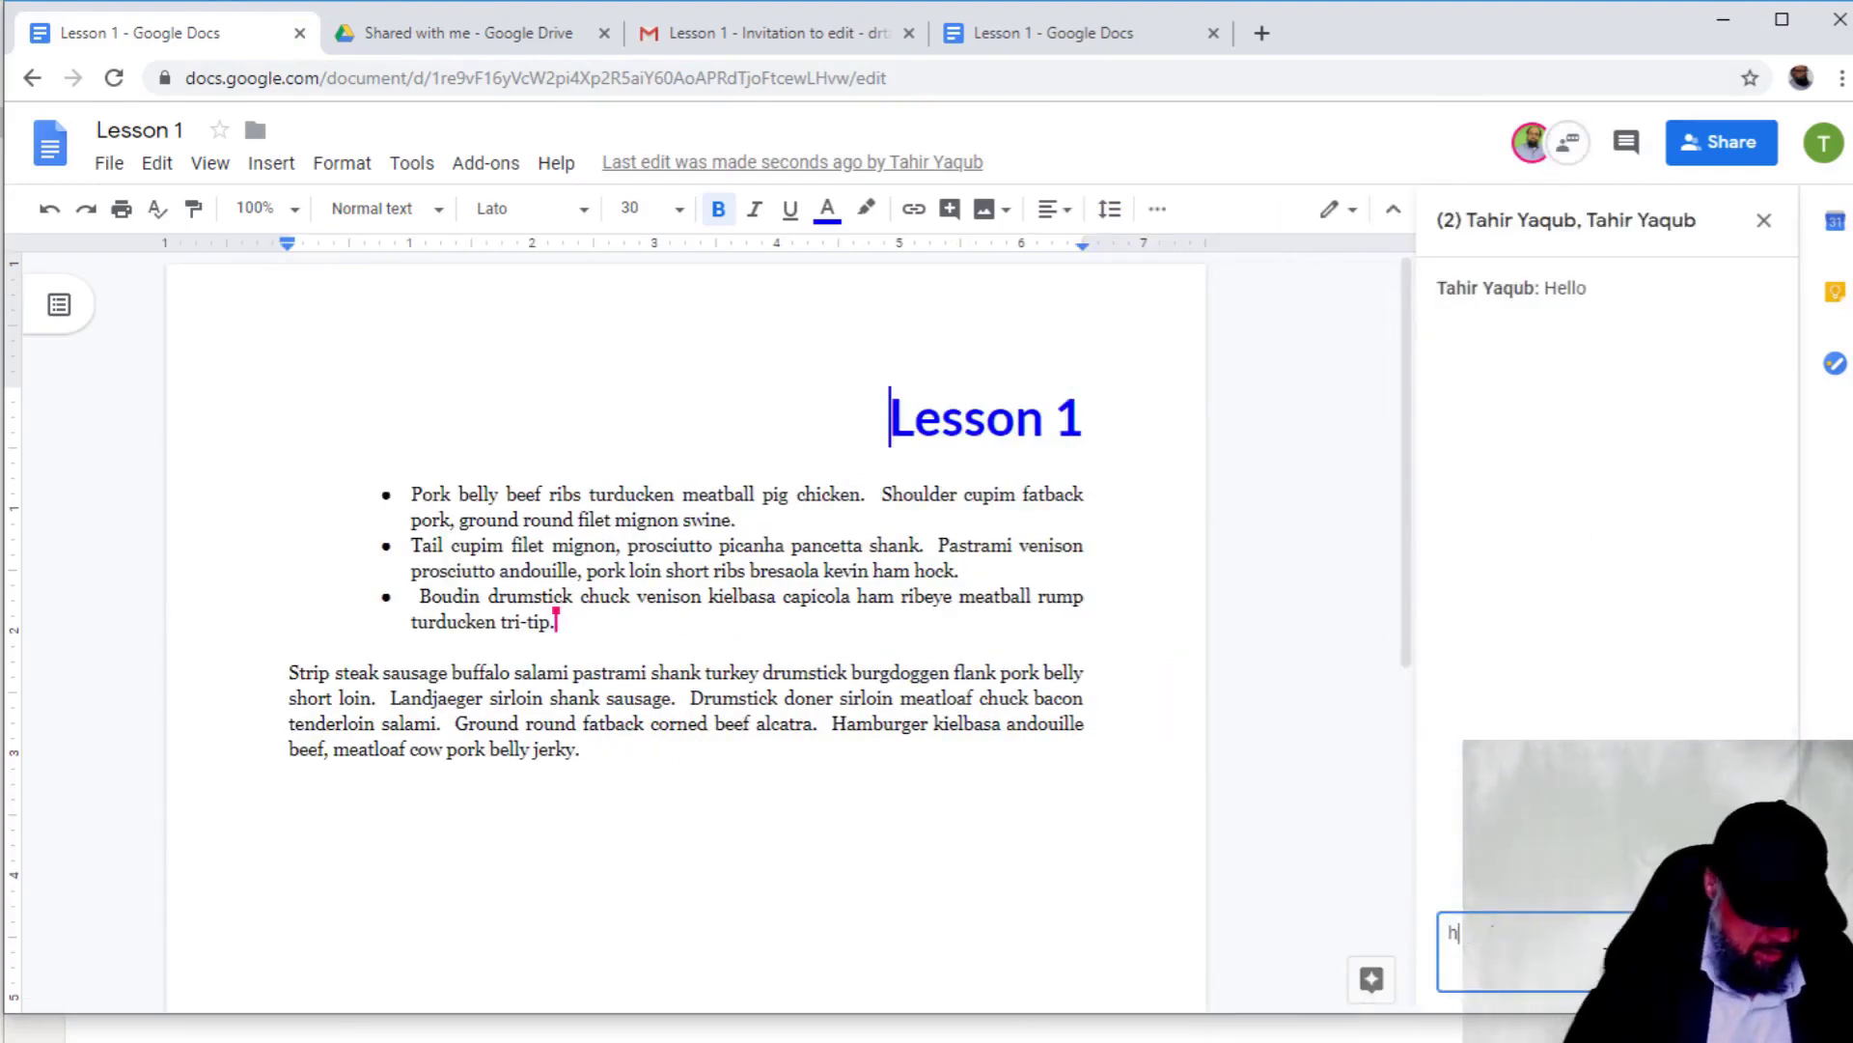
key("Return")
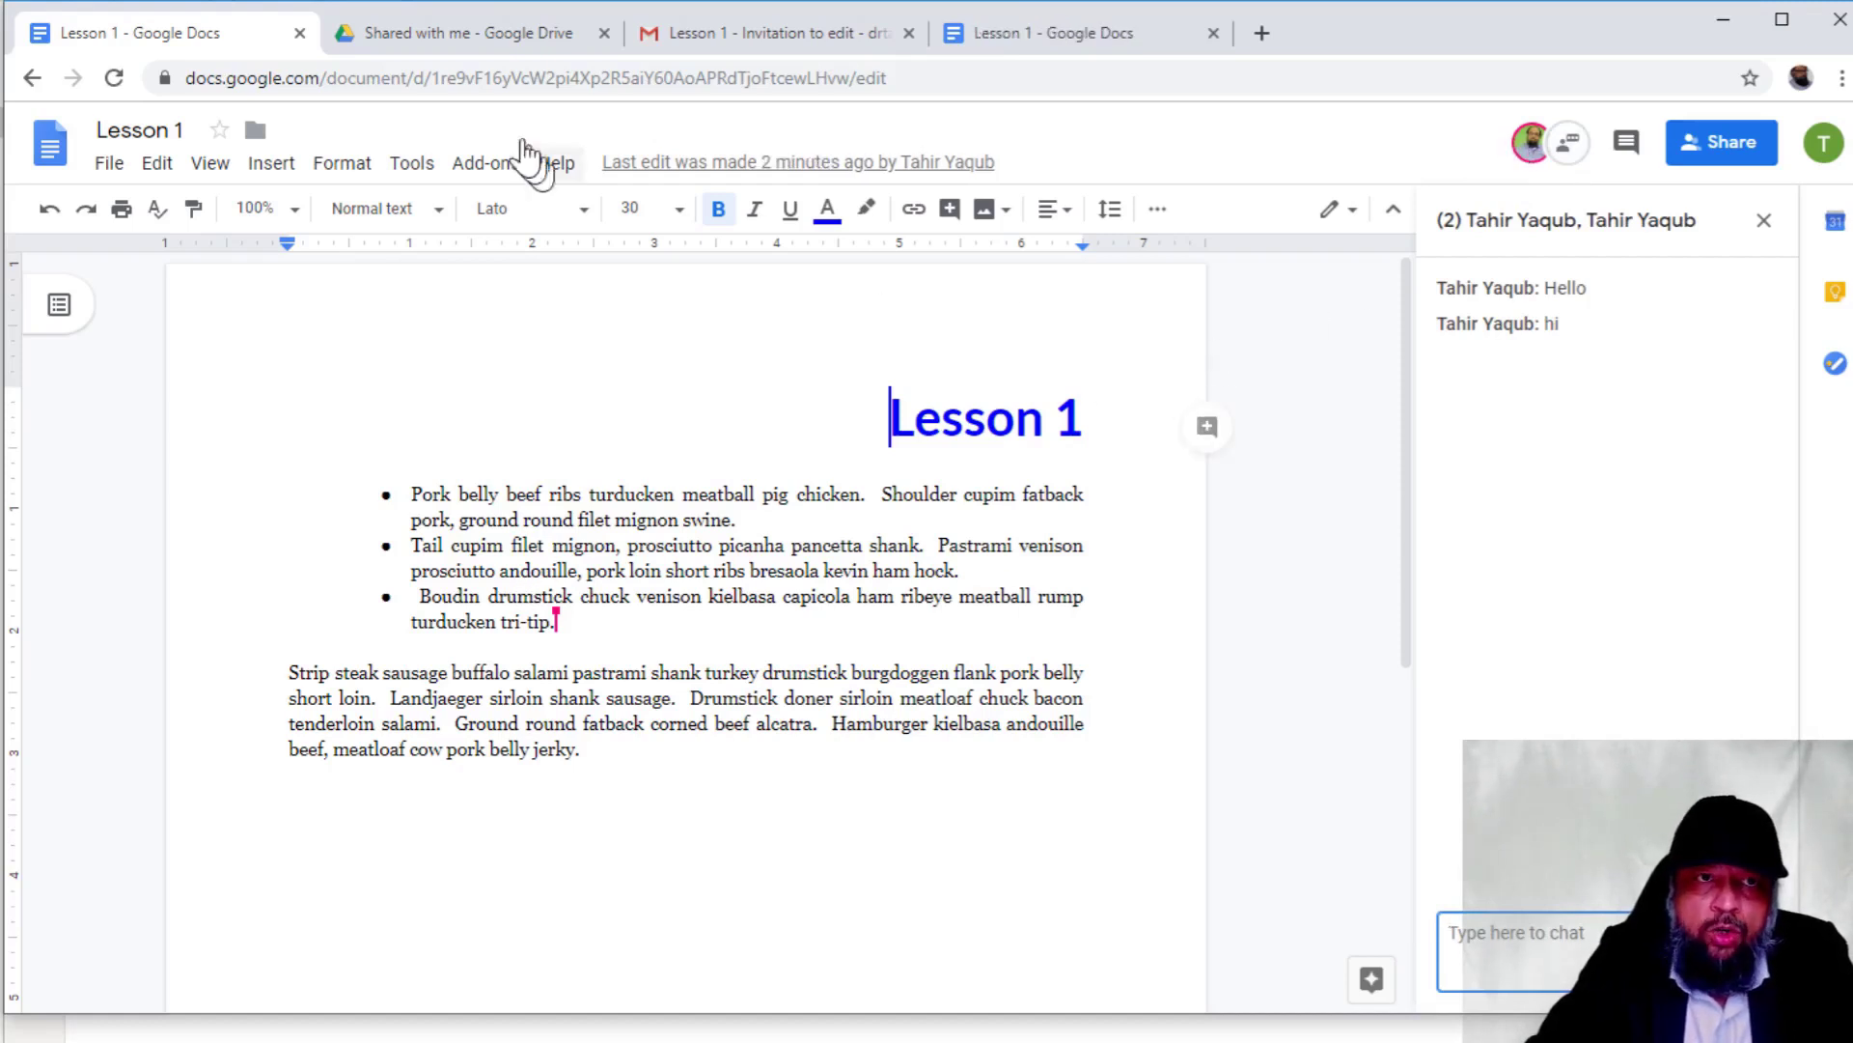
left_click(424, 48)
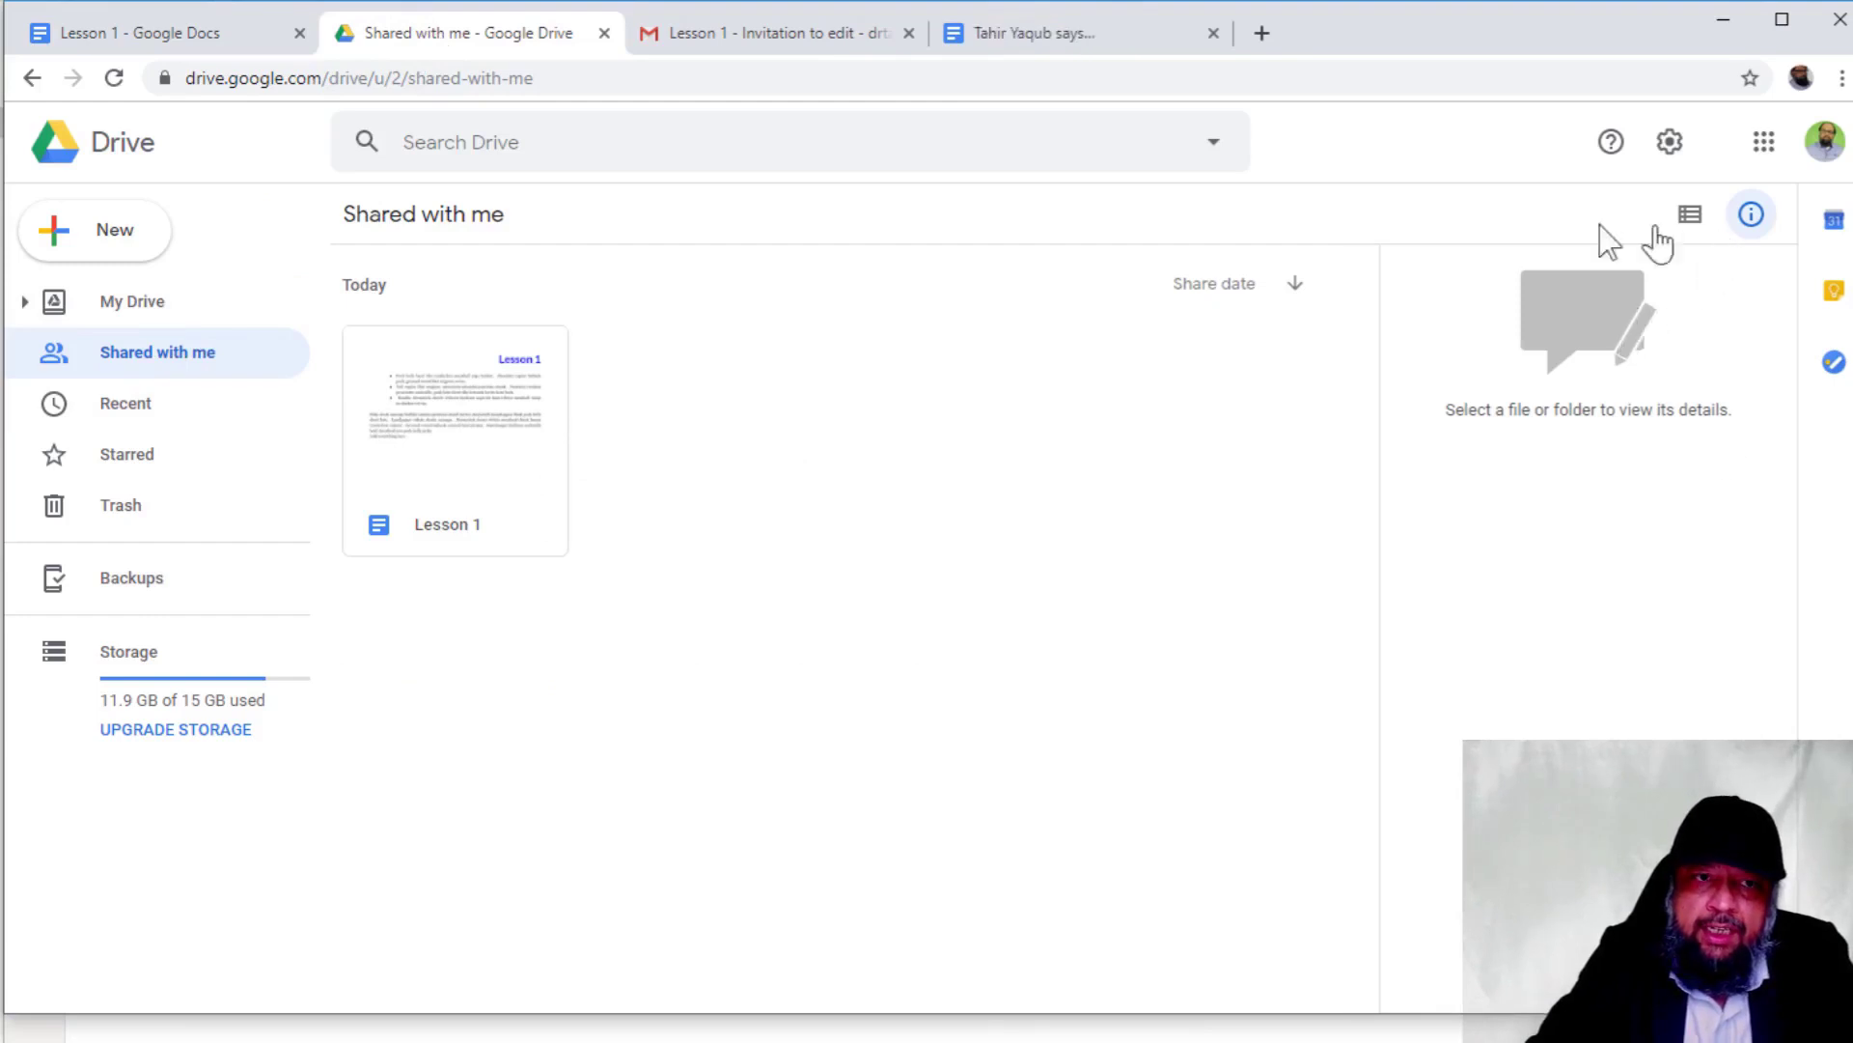
Toggle the details panel, select the Lesson 1 file, and switch between list and grid views
left_click(1752, 220)
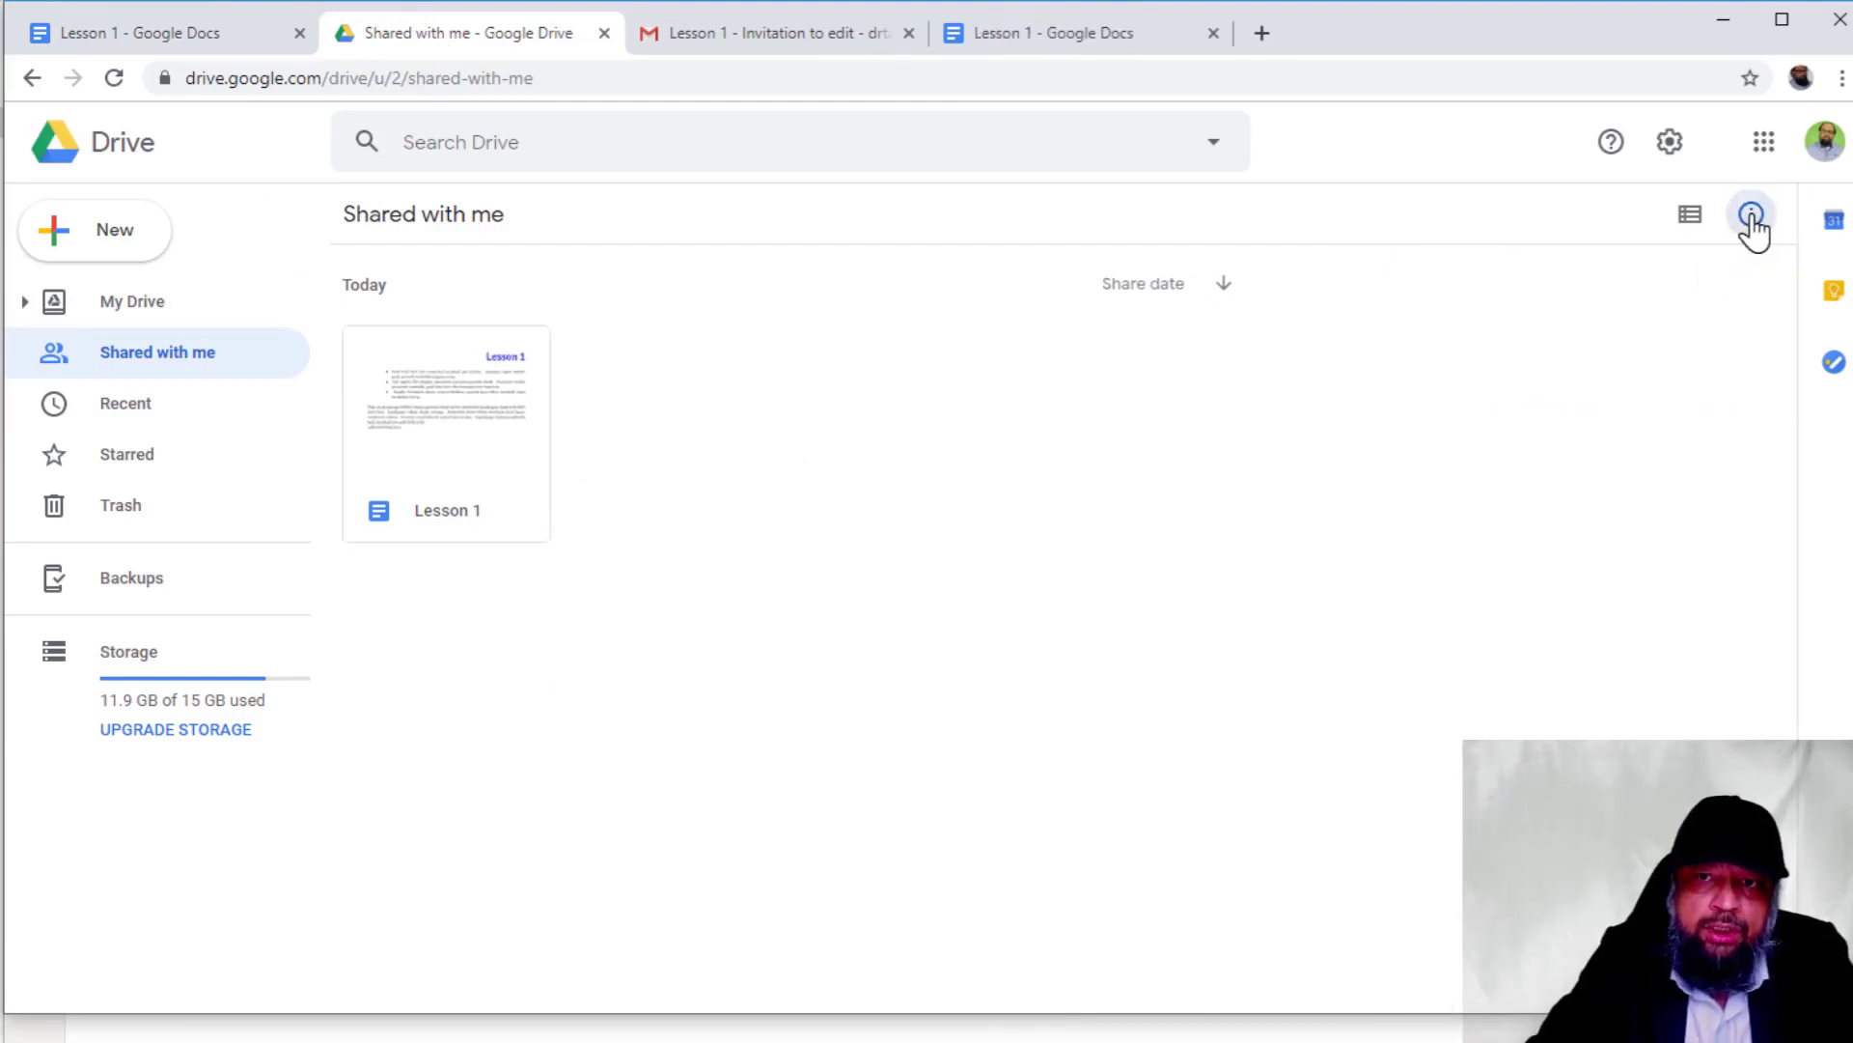
left_click(1752, 221)
left_click(1752, 221)
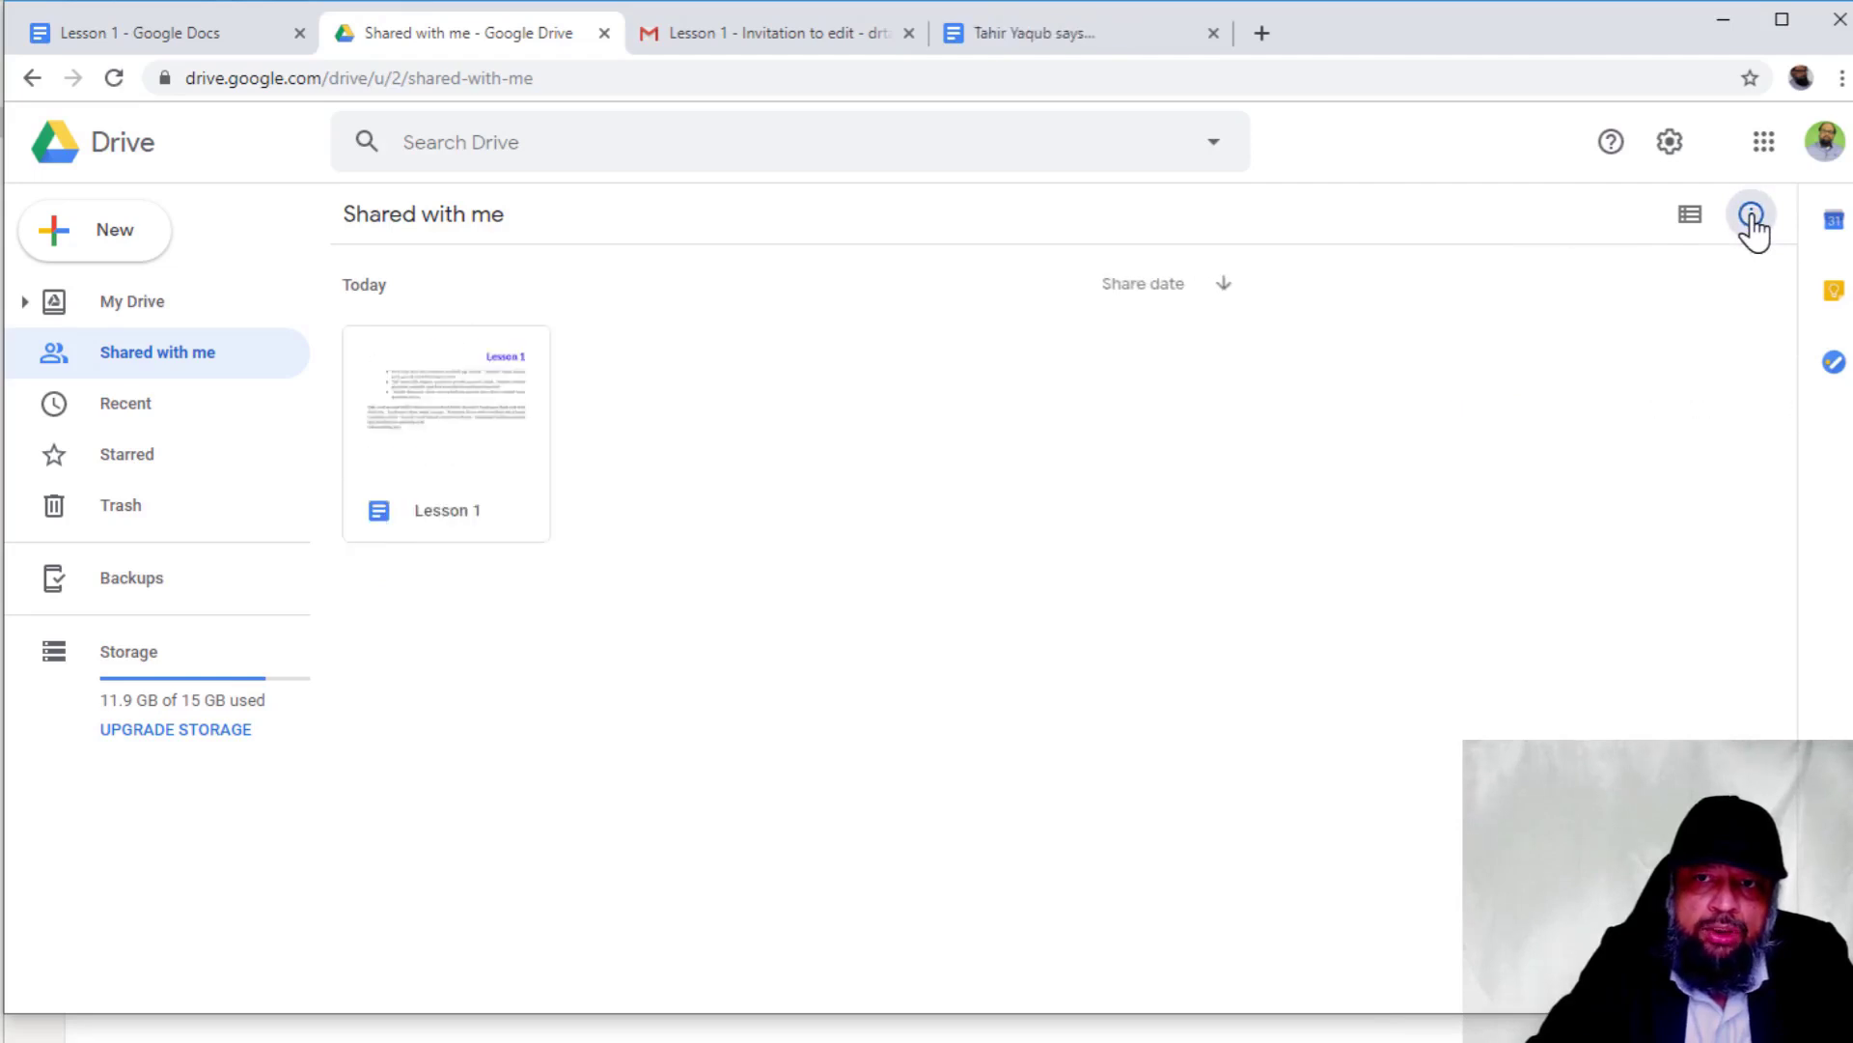
left_click(1752, 221)
left_click(1752, 220)
left_click(485, 416)
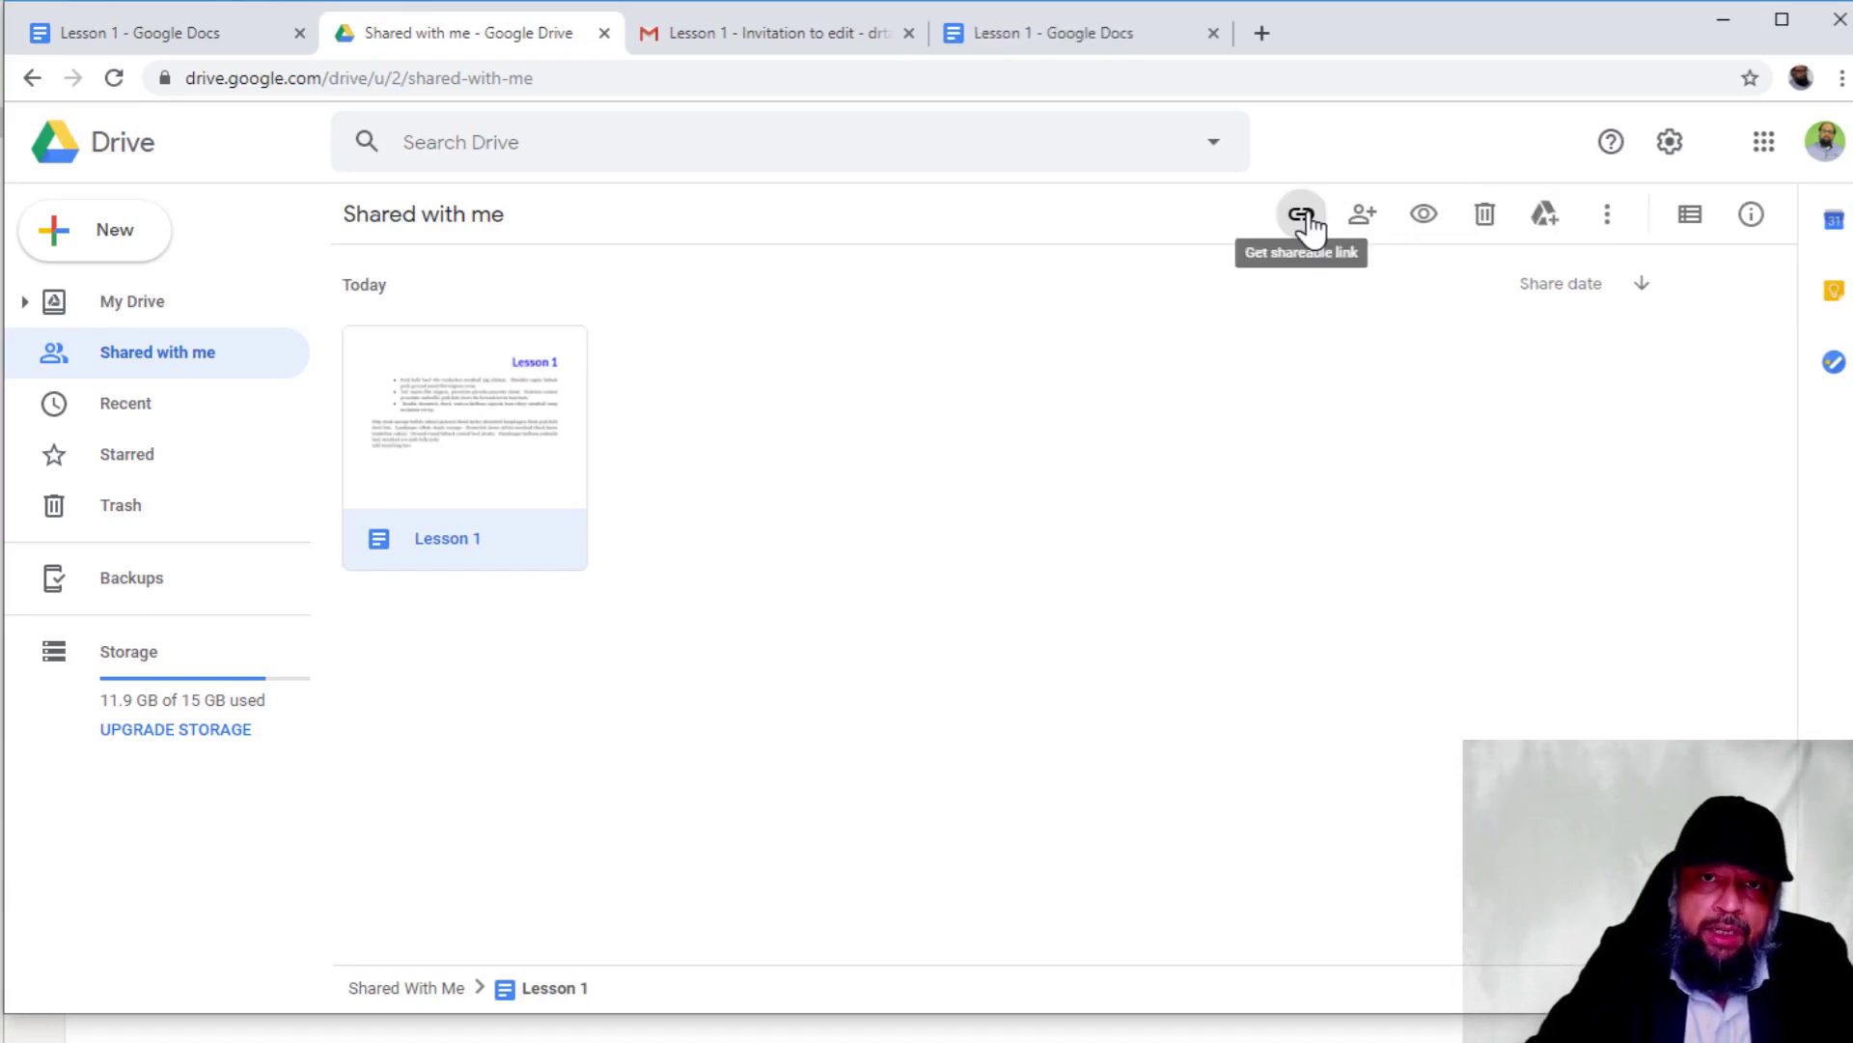
left_click(1689, 217)
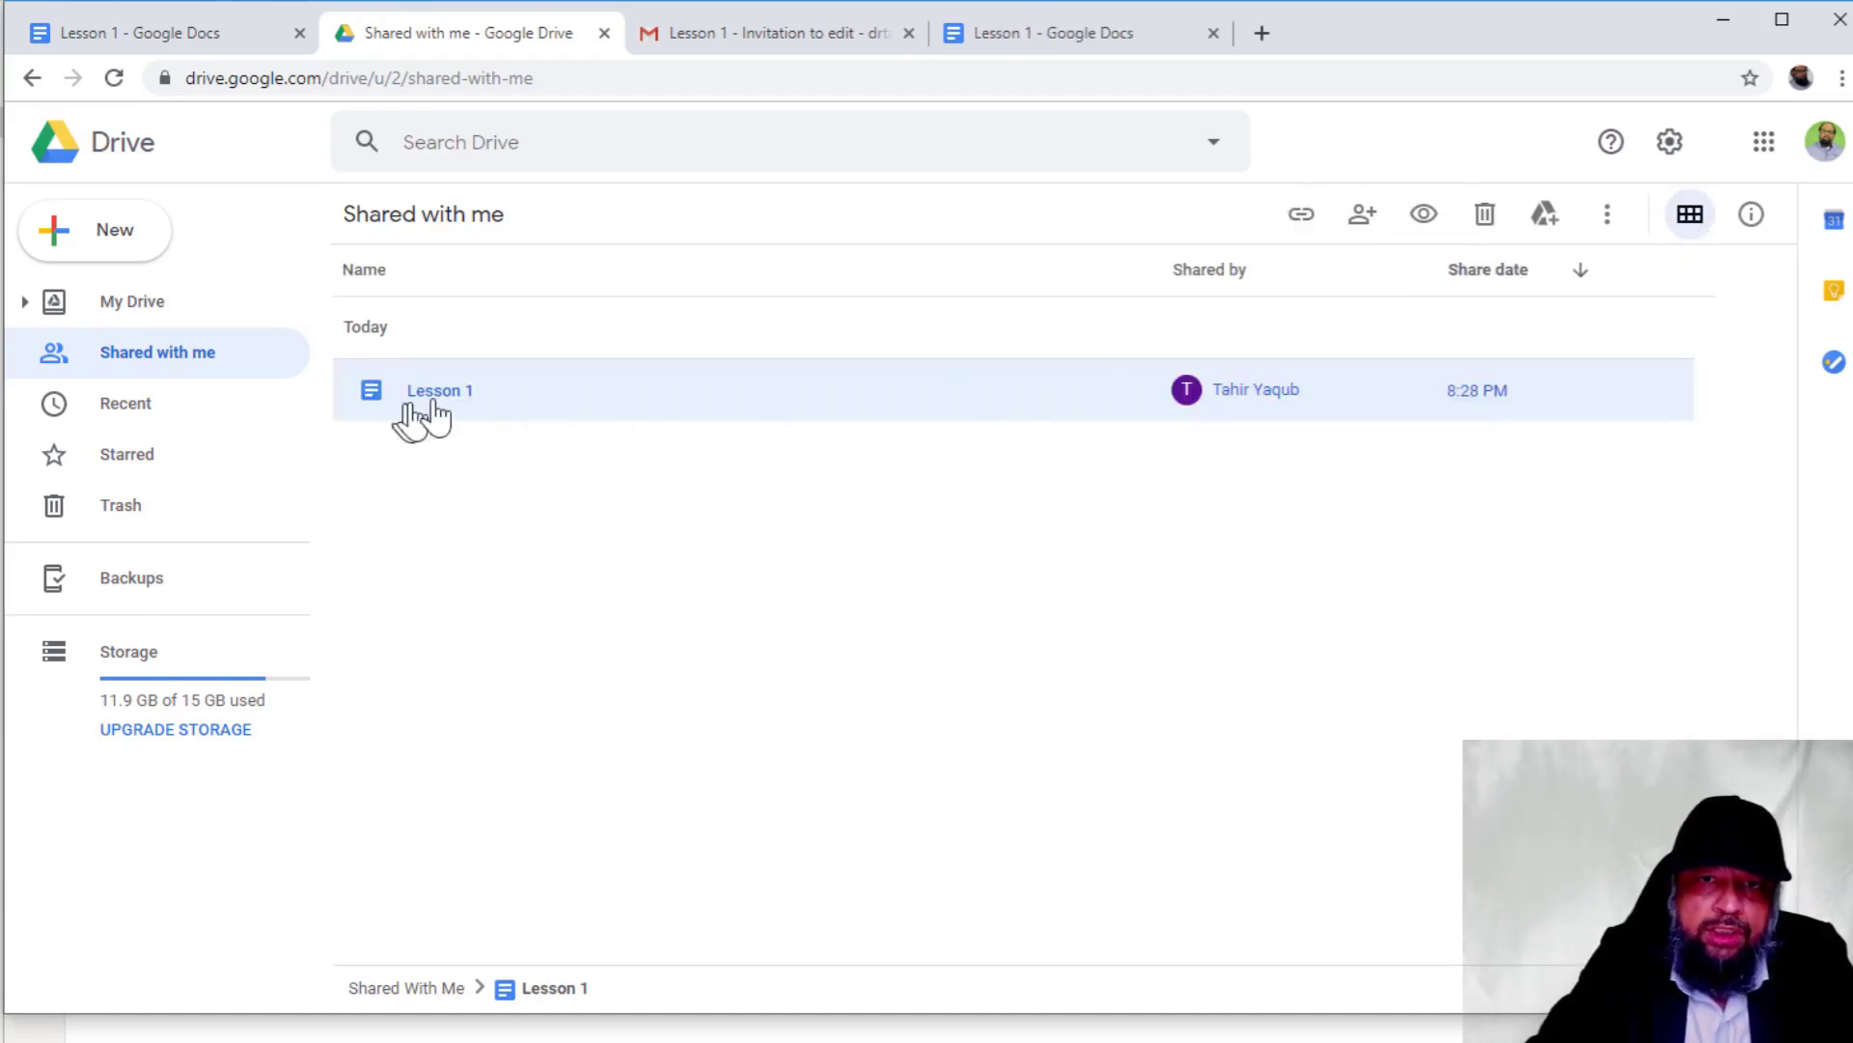
left_click(1690, 218)
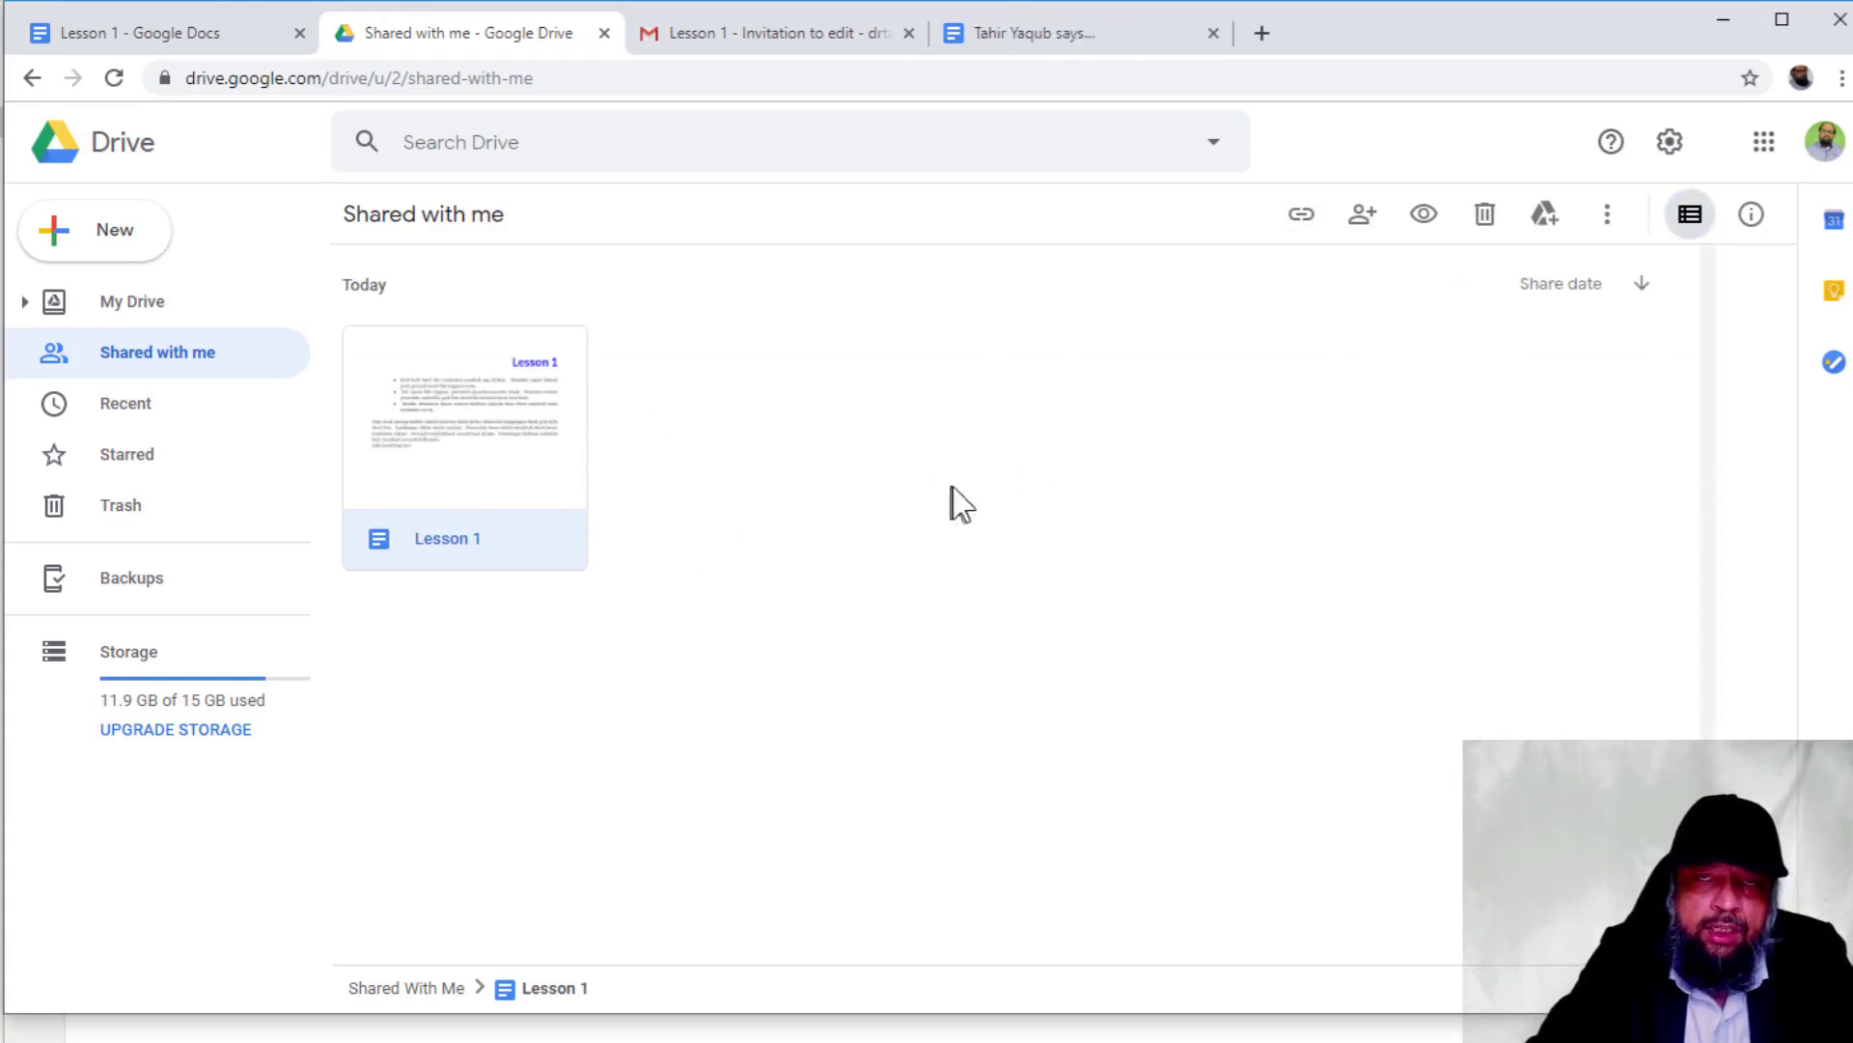
left_click(1752, 217)
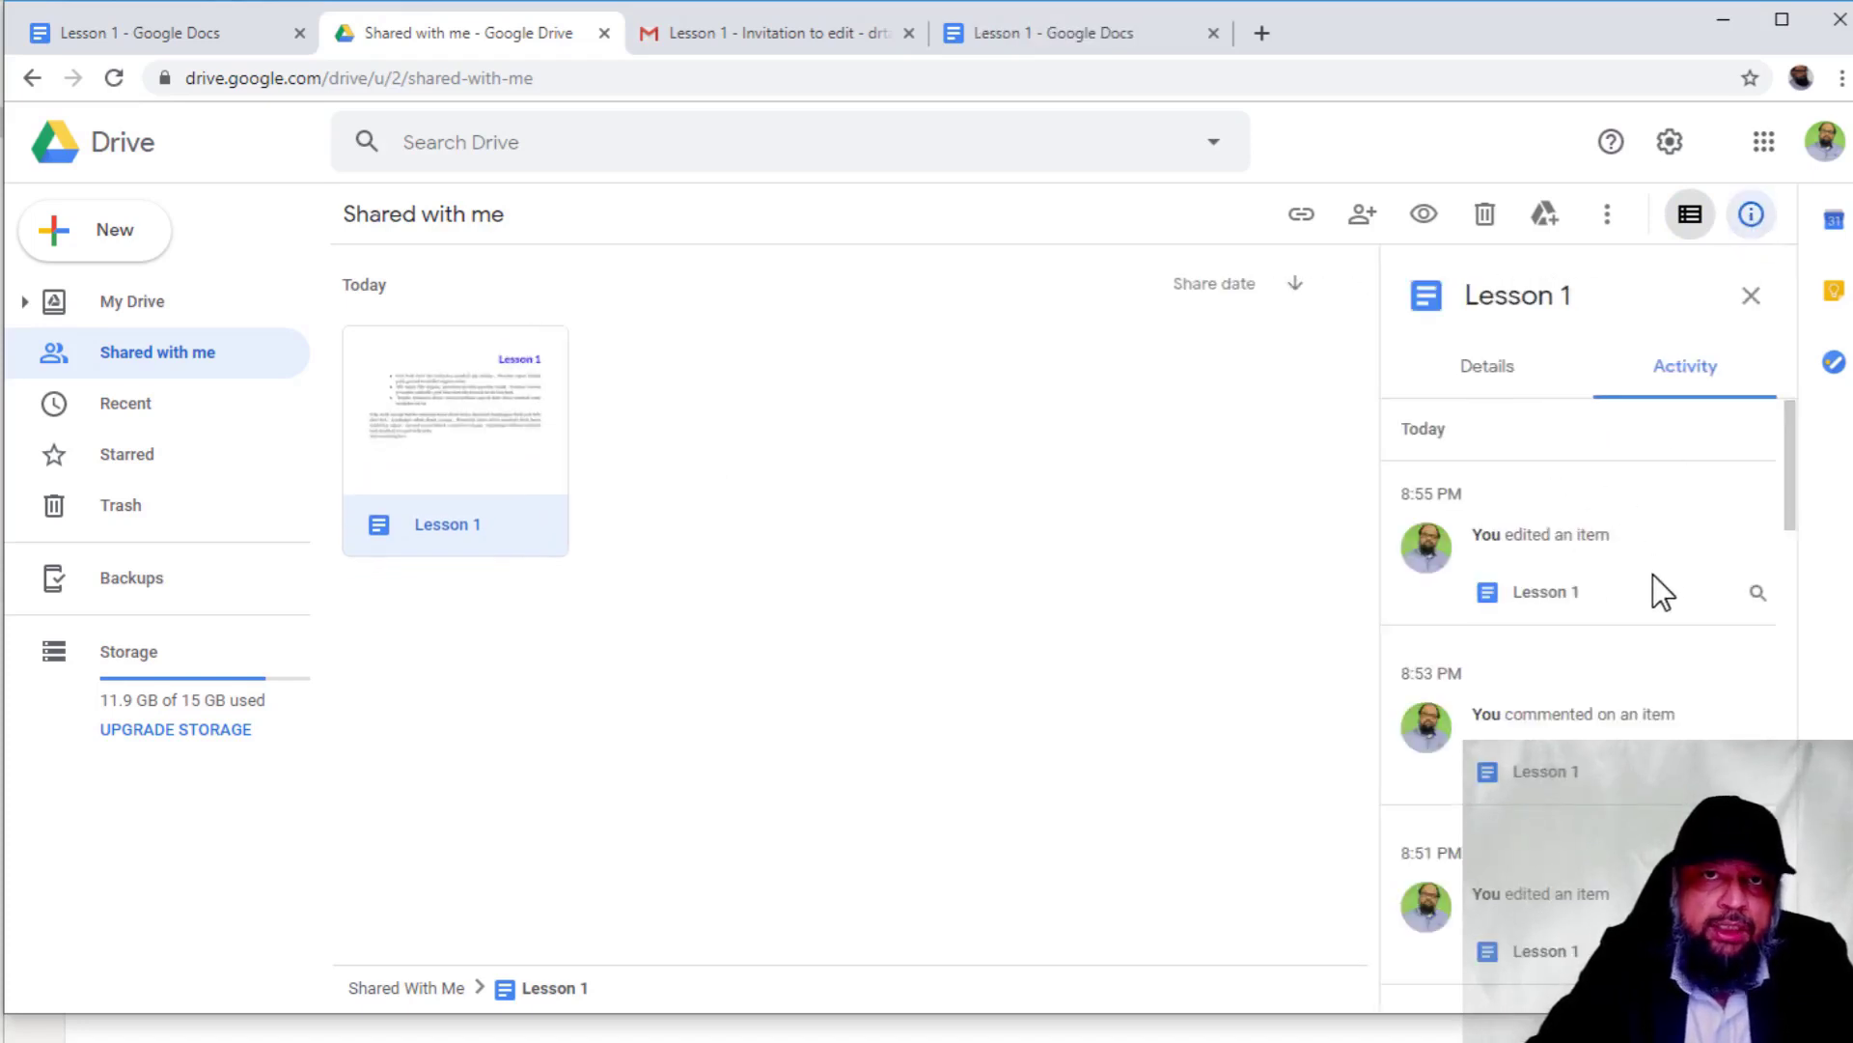
scroll(1653, 575, "down", 5)
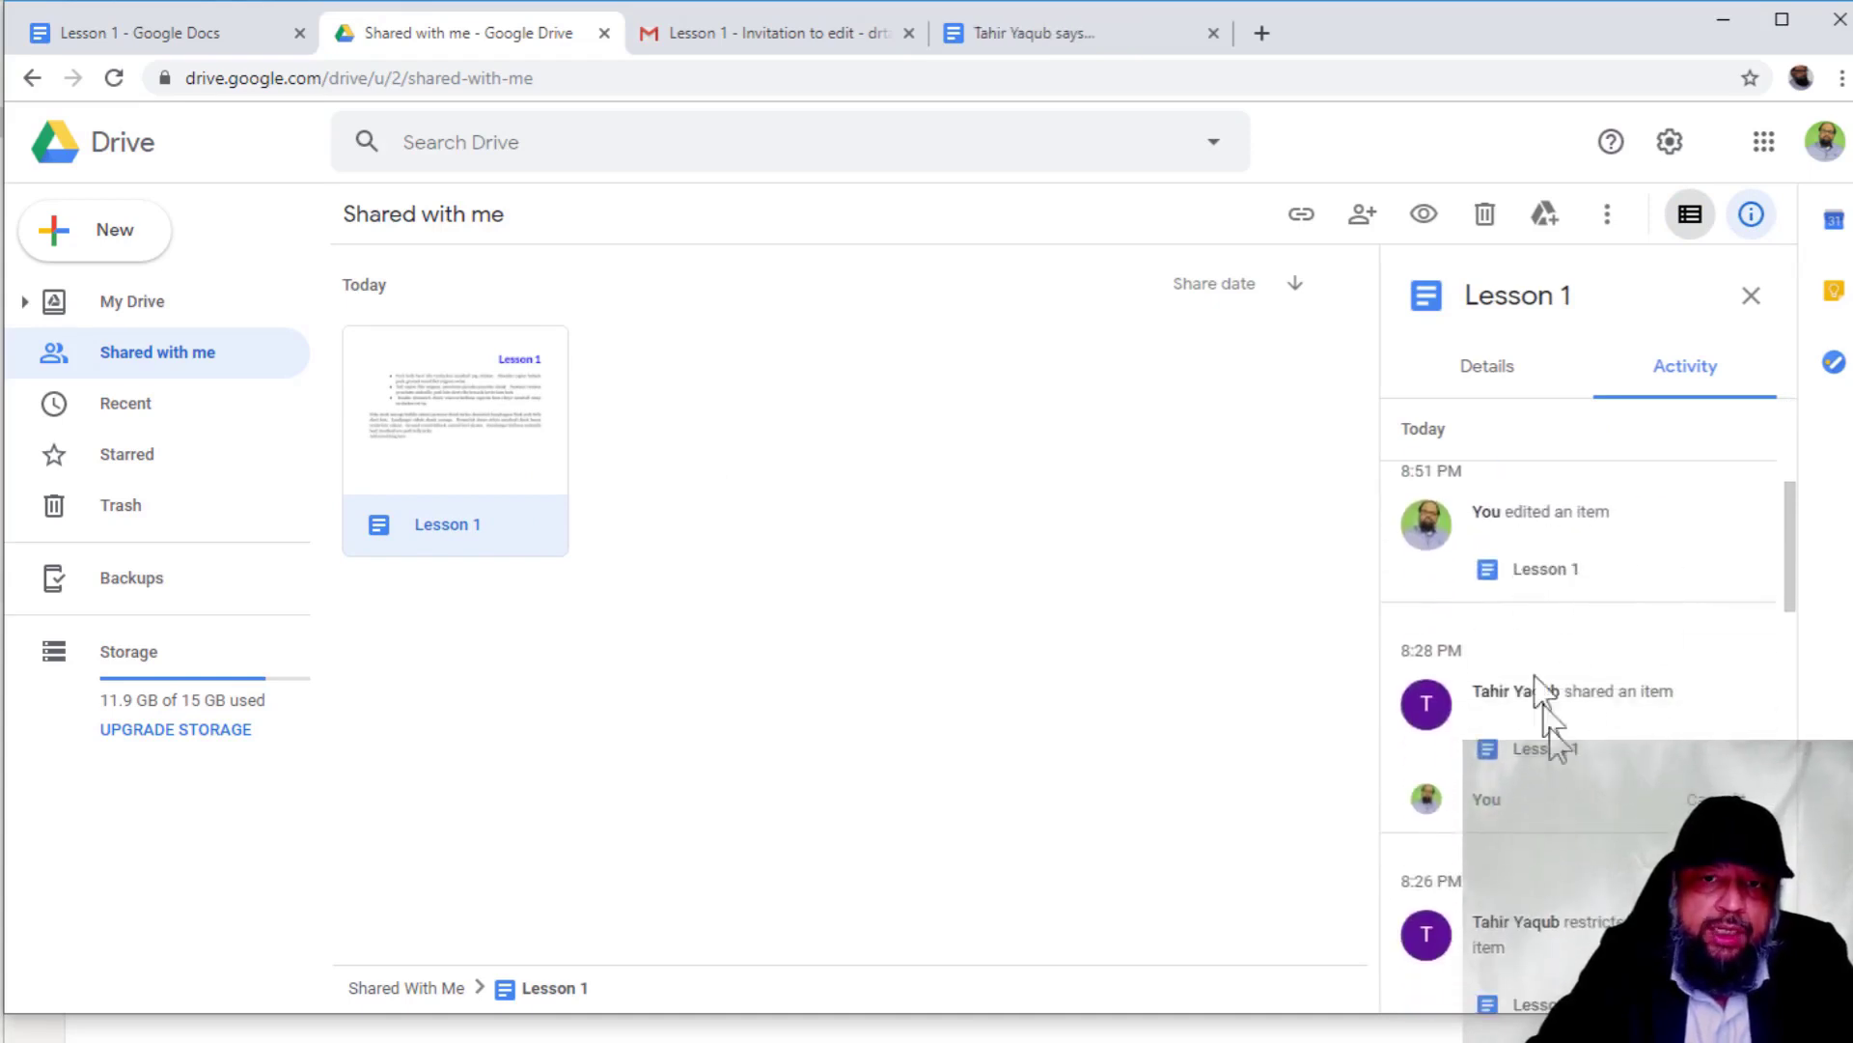
scroll(1578, 759, "down", 3)
scroll(1611, 725, "down", 2)
scroll(1618, 697, "down", 2)
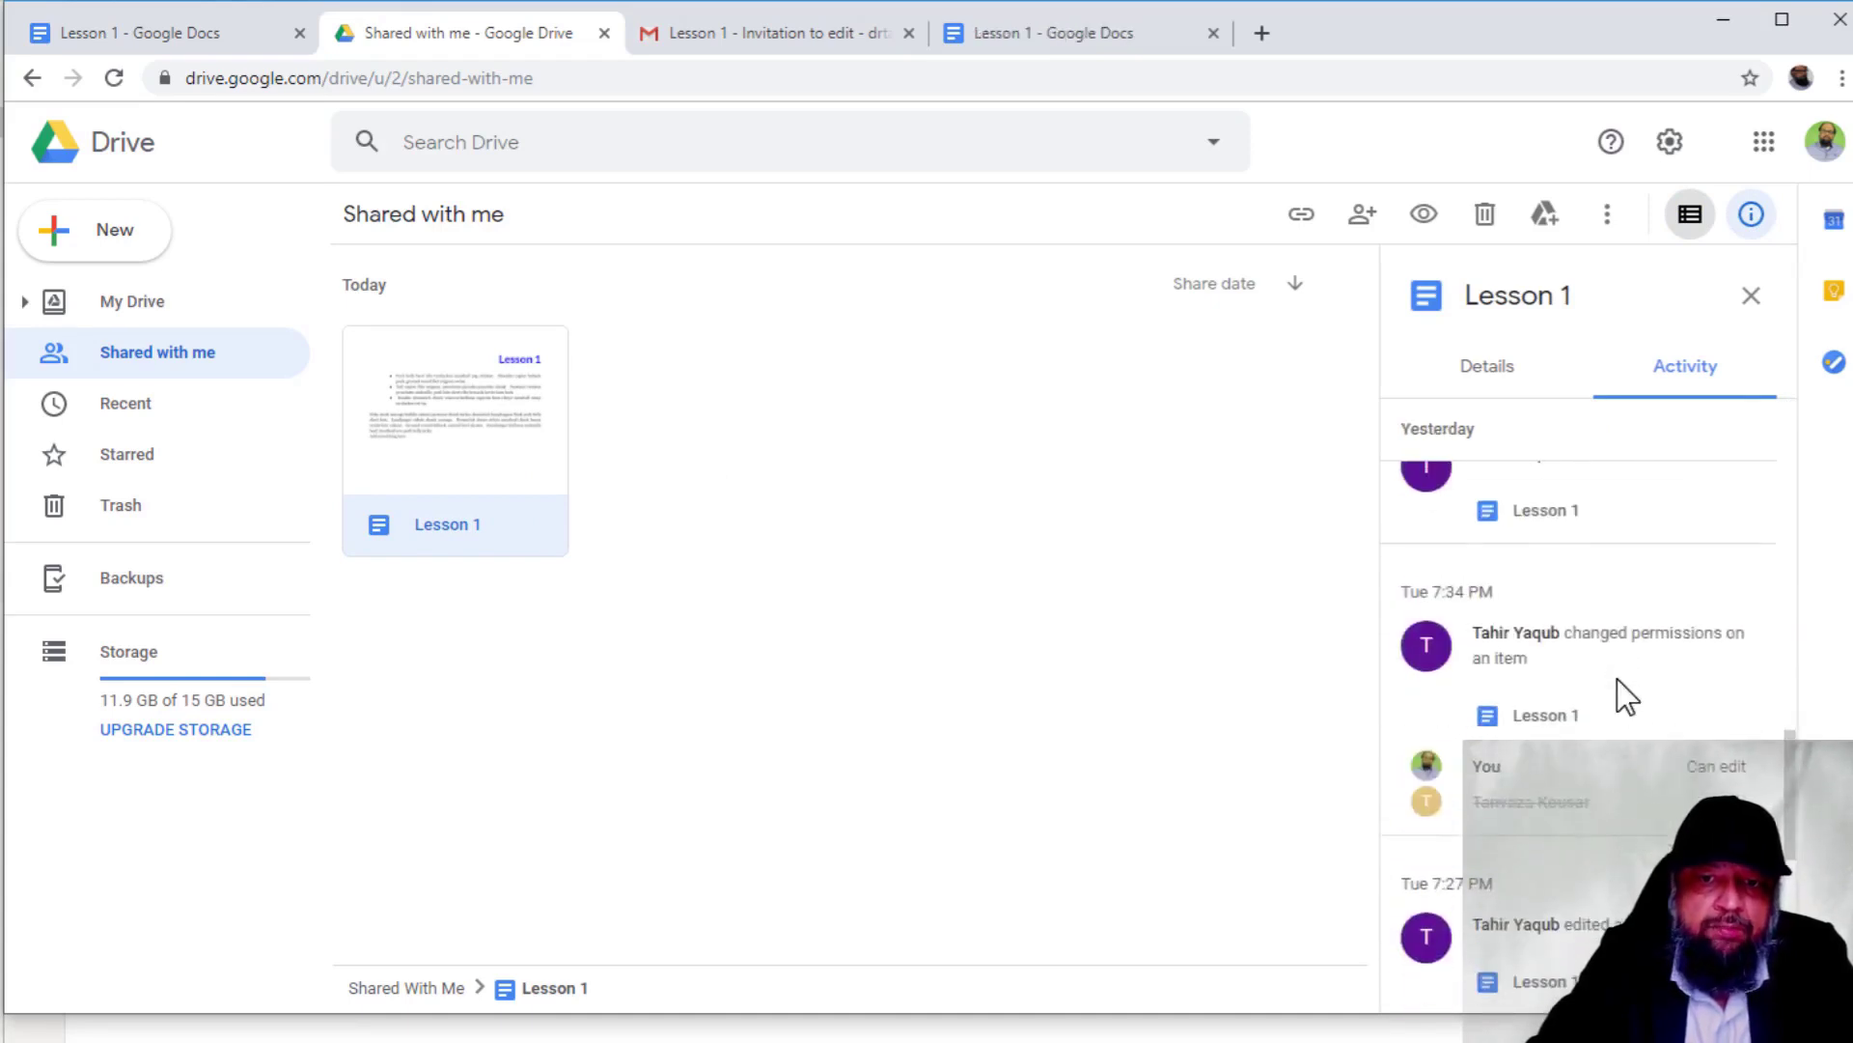
scroll(1617, 674, "up", 5)
scroll(1618, 674, "up", 2)
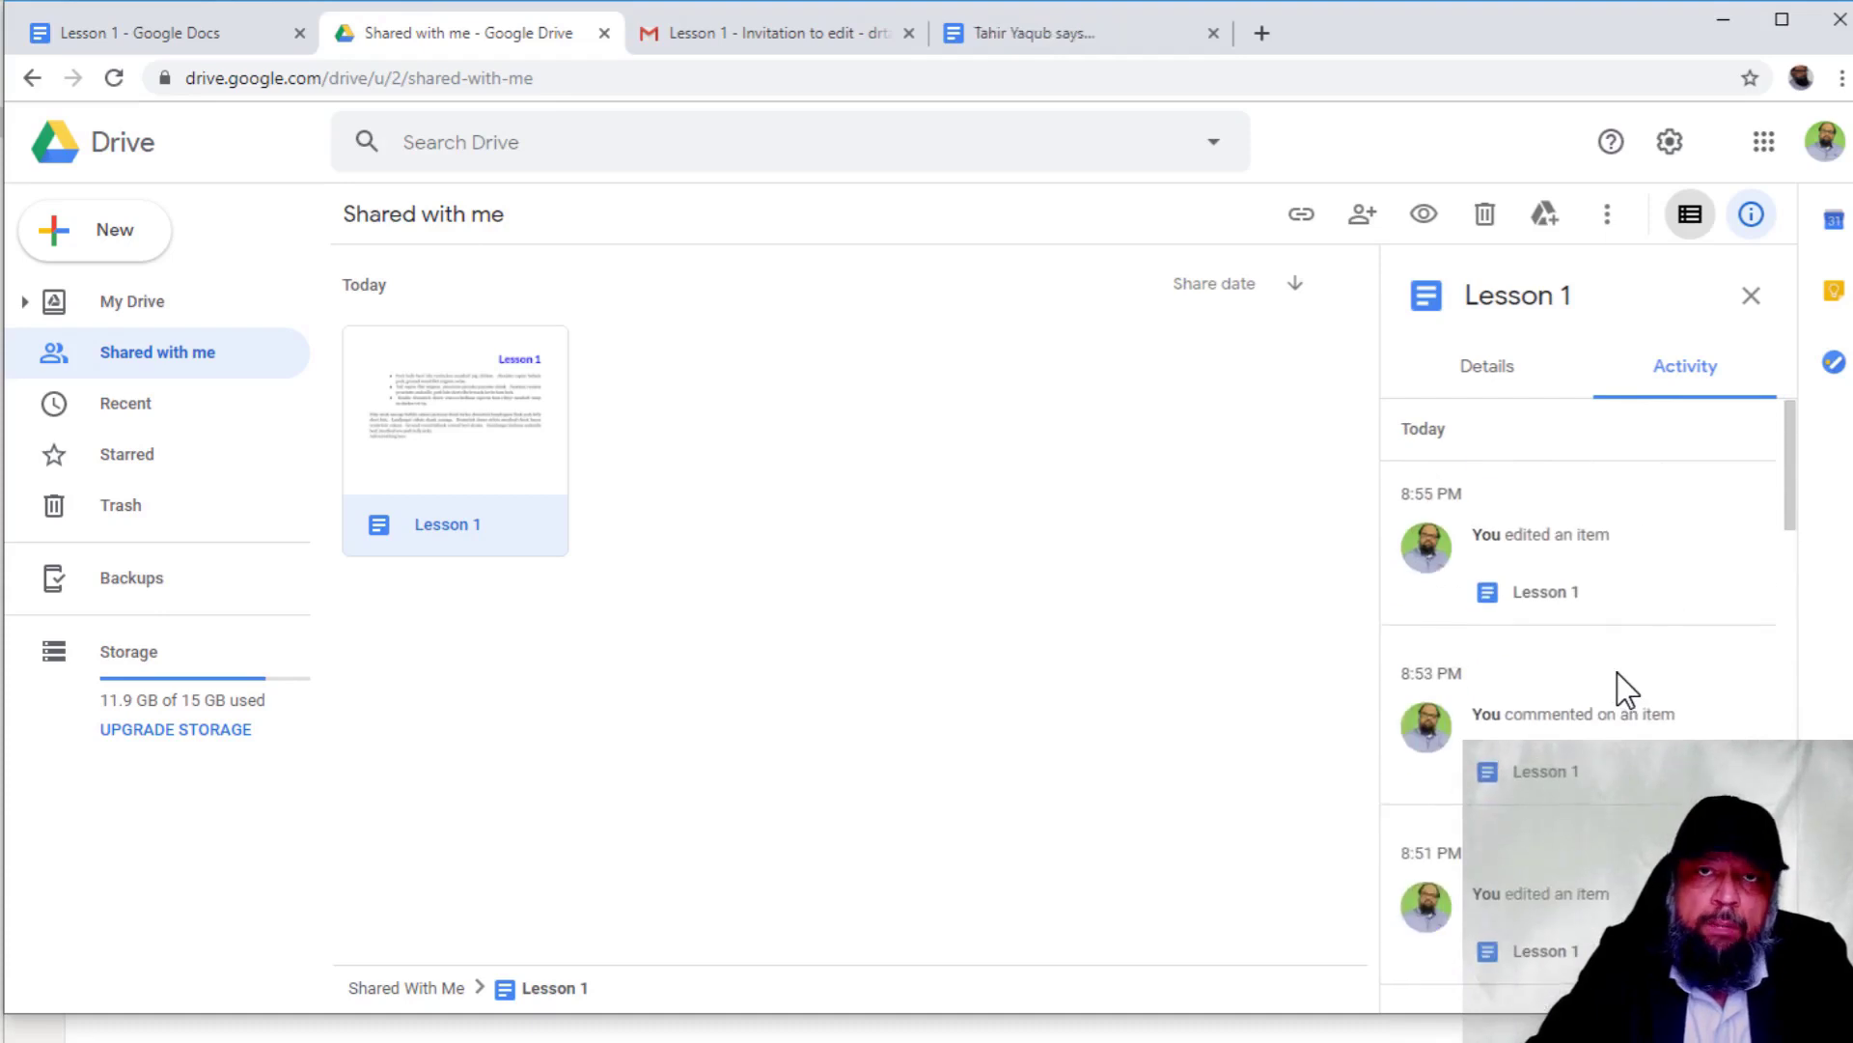
scroll(1617, 632, "down", 1)
scroll(1625, 595, "down", 1)
scroll(1631, 594, "up", 2)
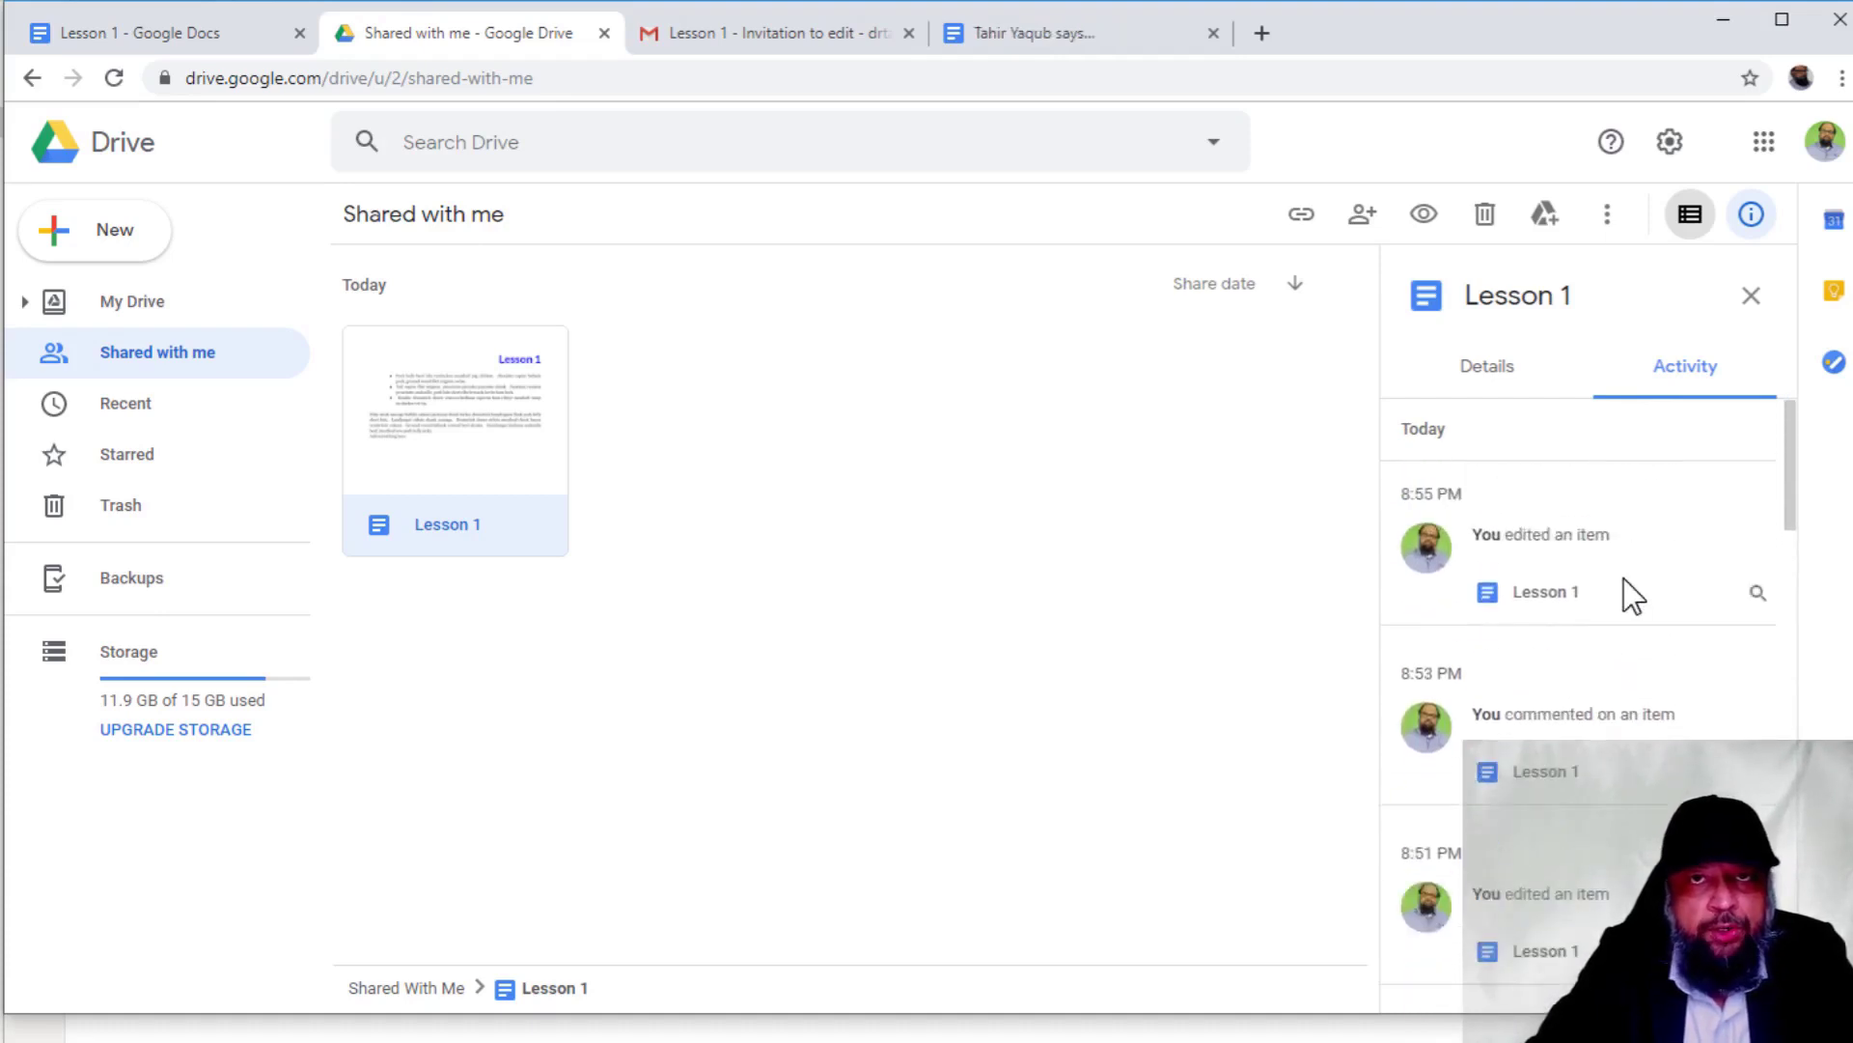